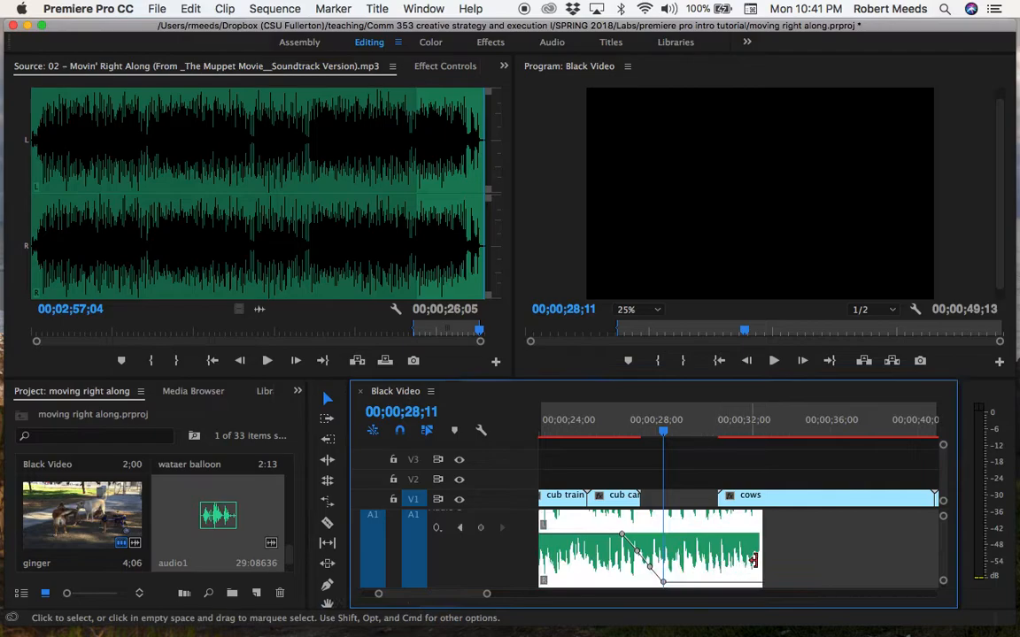
Trim the end of the first music clip on Audio 1 to the start of the cows clip, then place audio 2 just after it.
left_click_drag(759, 551, 717, 549)
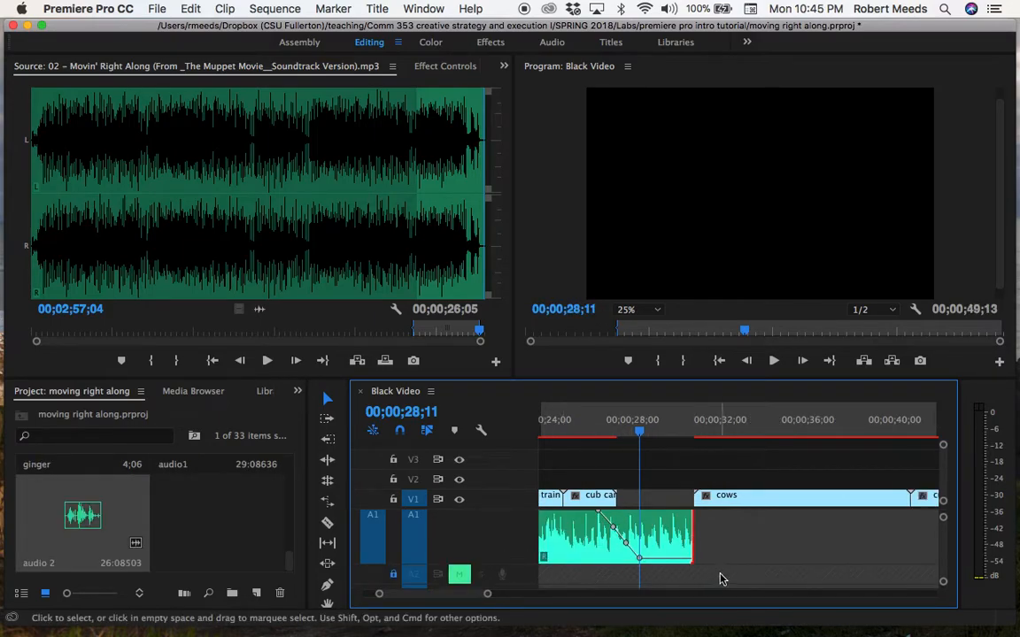
left_click(128, 517)
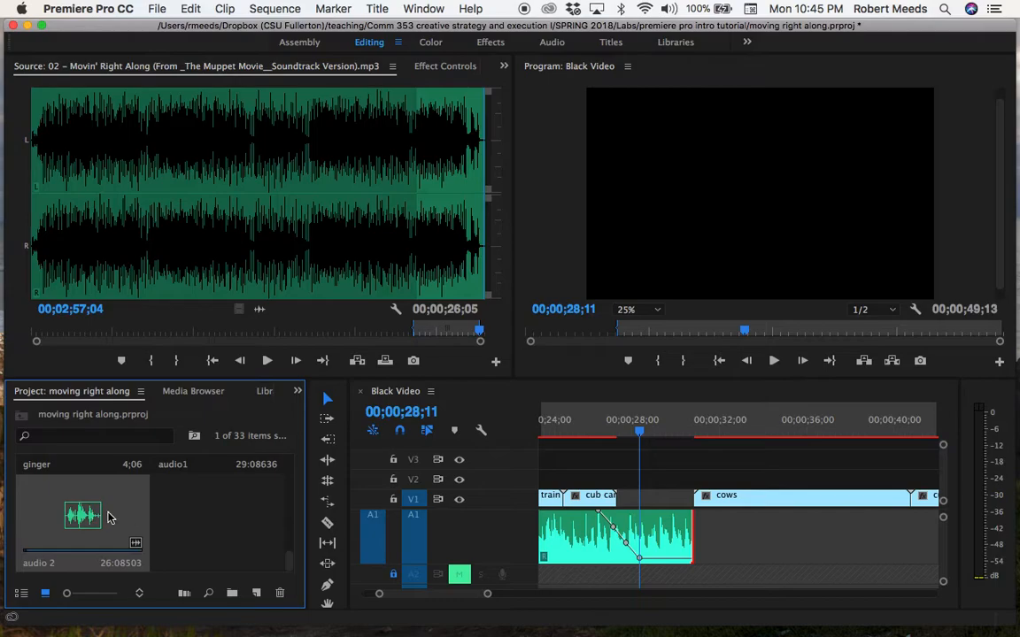
left_click_drag(108, 518, 706, 534)
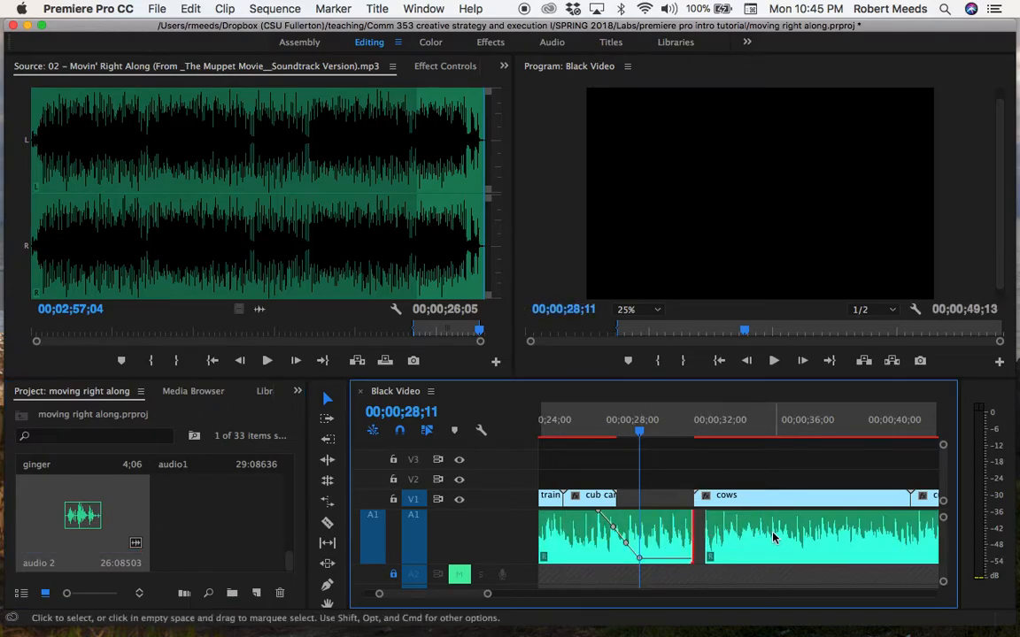
Shift the audio 2 clip slightly later on Audio 1, widening the gap after the first music clip.
scroll(772, 537, "down", 10)
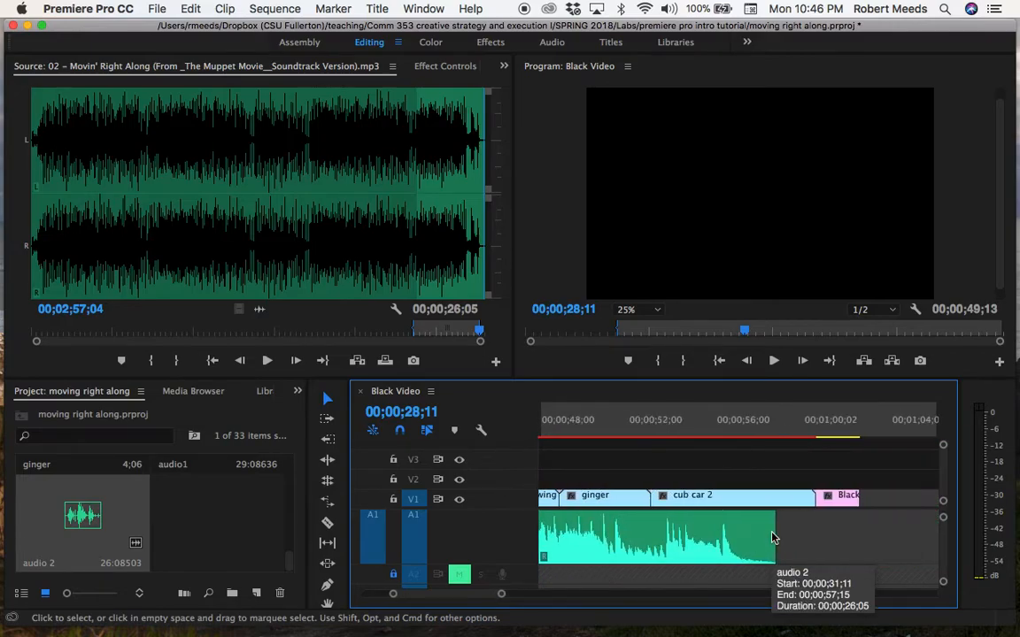
scroll(772, 537, "up", 5)
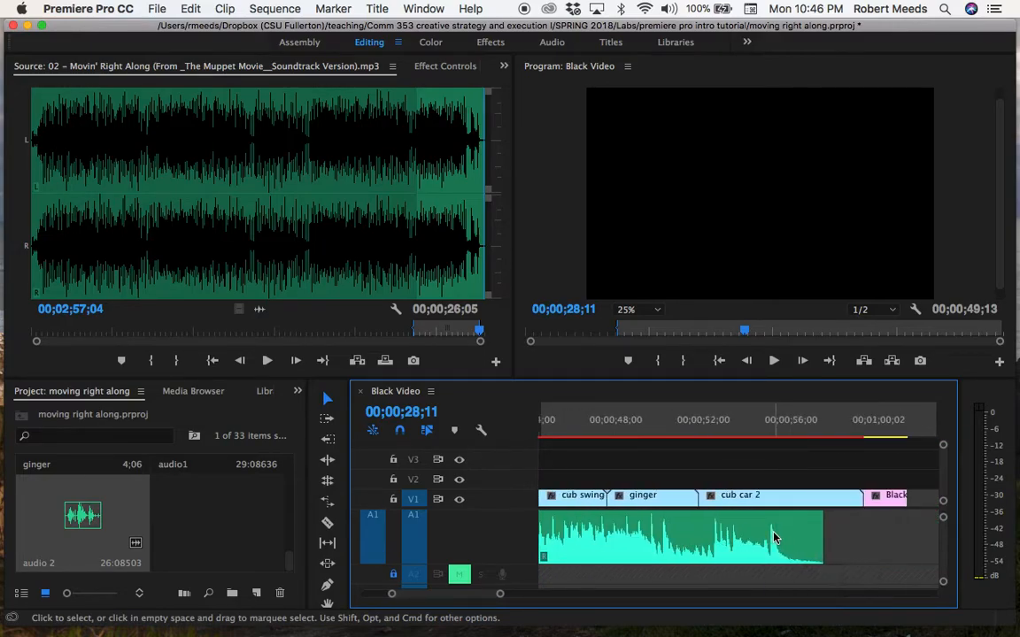
left_click_drag(697, 530, 706, 531)
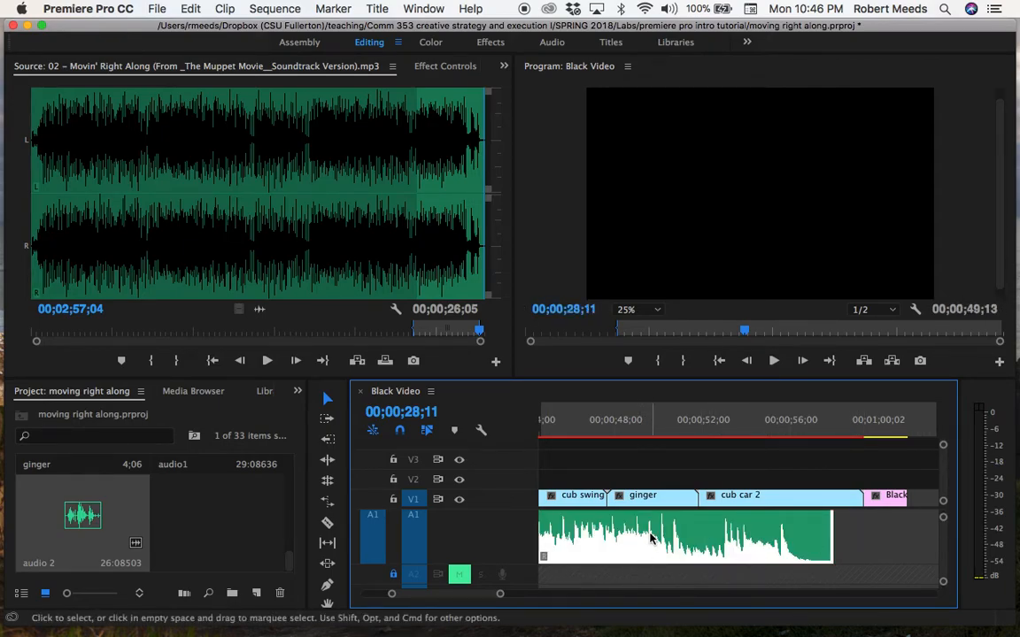
scroll(645, 539, "up", 15)
scroll(651, 537, "down", 6)
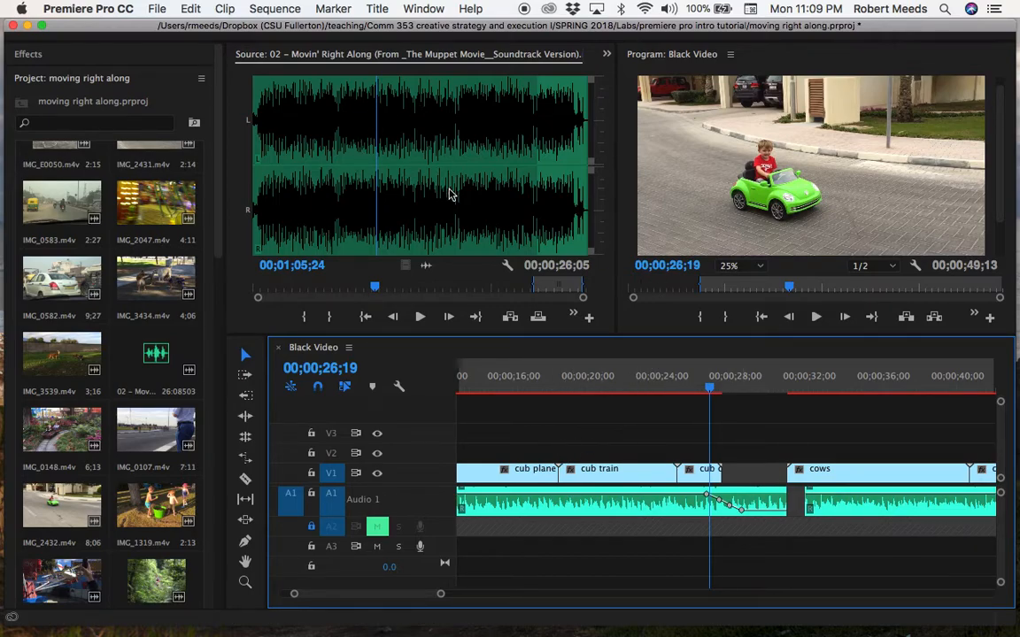
Mute Audio 1 in the Audio Clip Mixer and move the playhead to 00;00;27;07, at the end of the cub car clip.
left_click(410, 9)
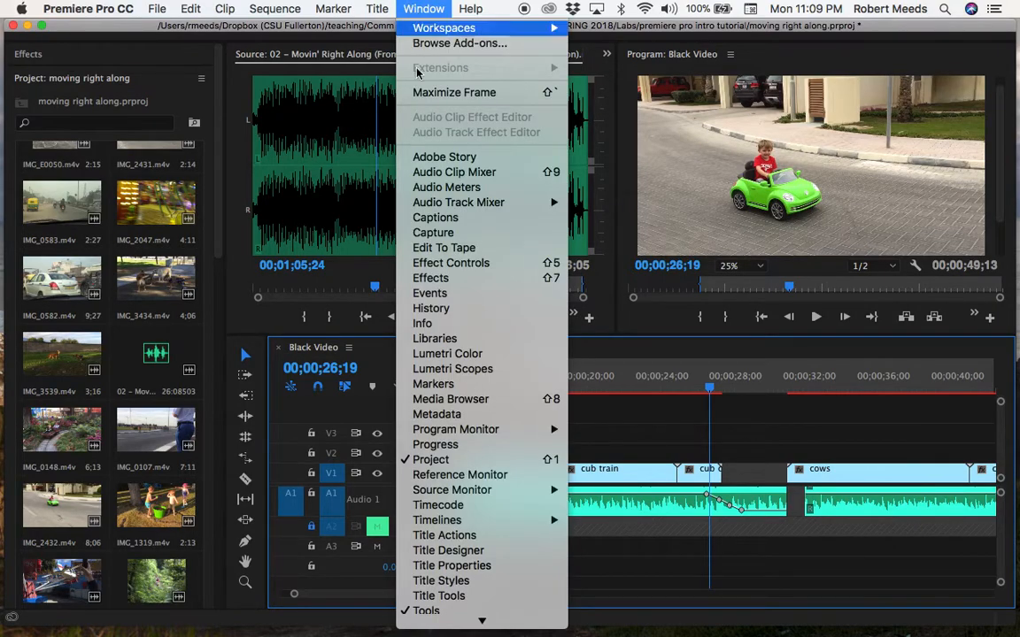
left_click(422, 173)
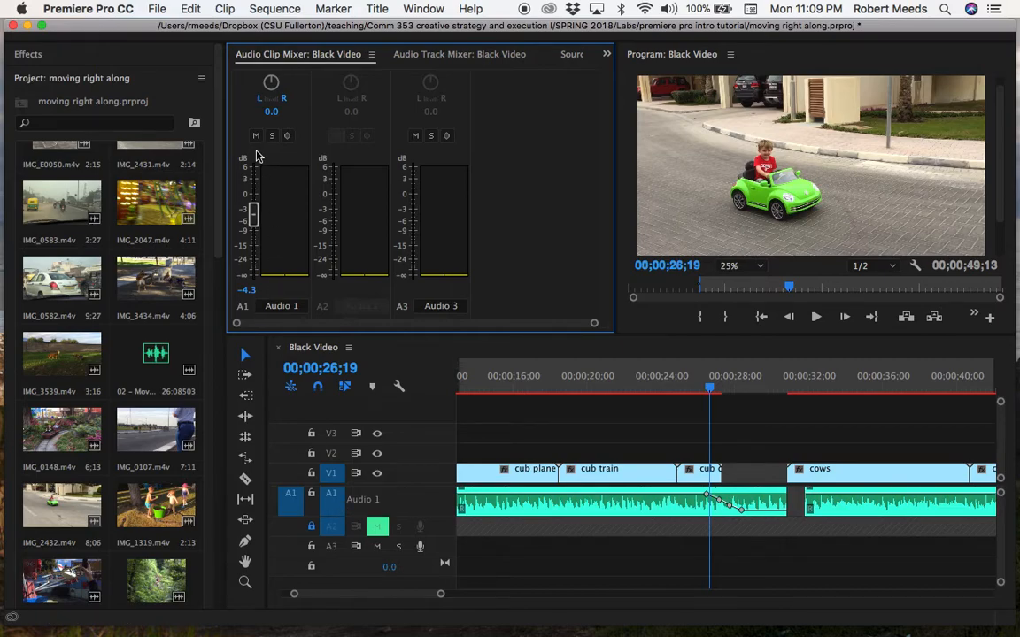
left_click(256, 137)
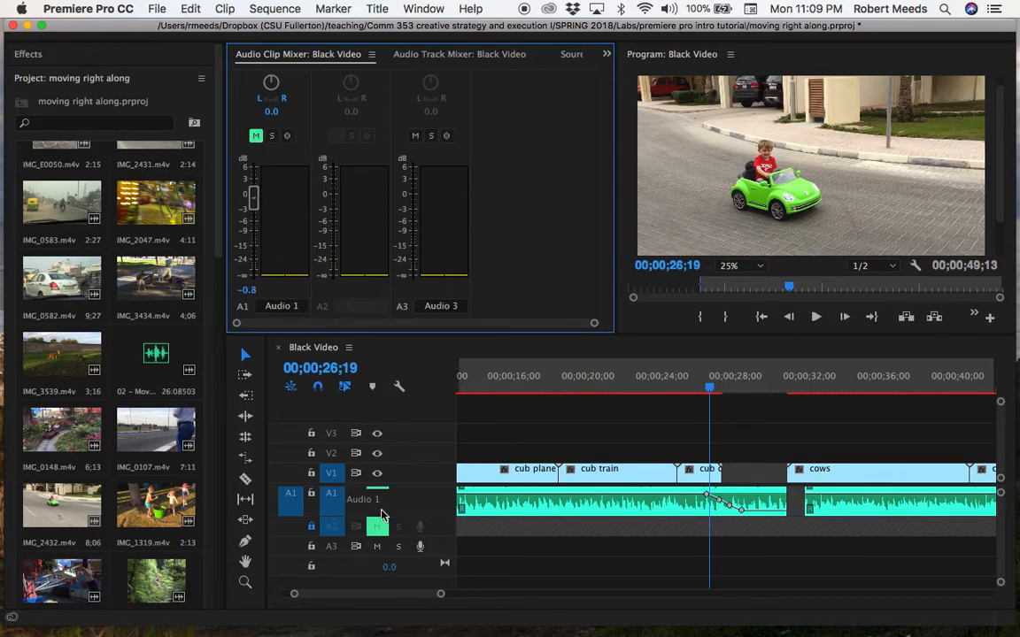
left_click(438, 553)
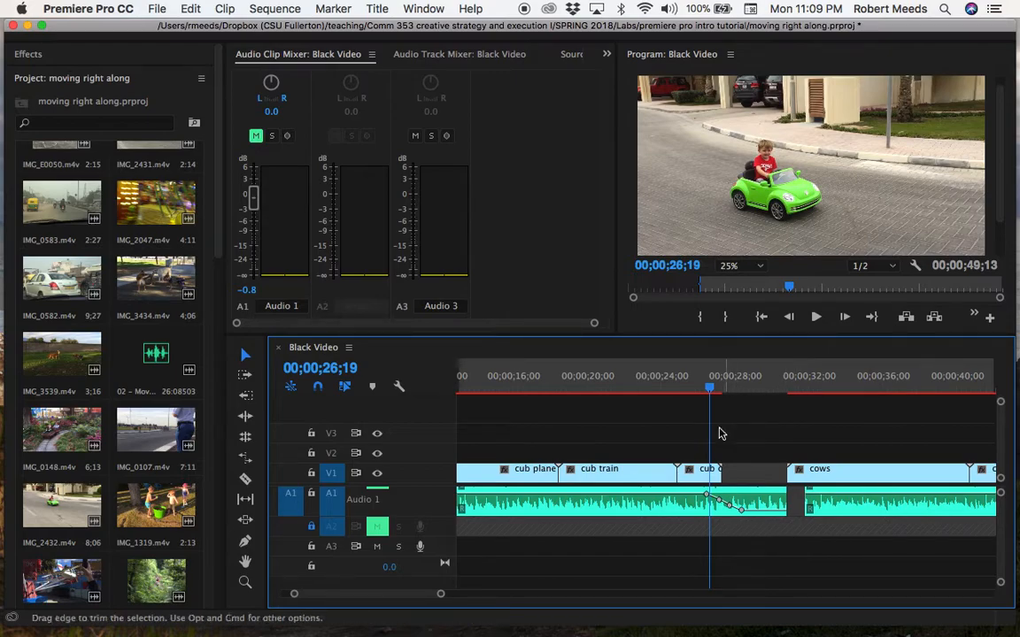
left_click_drag(713, 391, 723, 390)
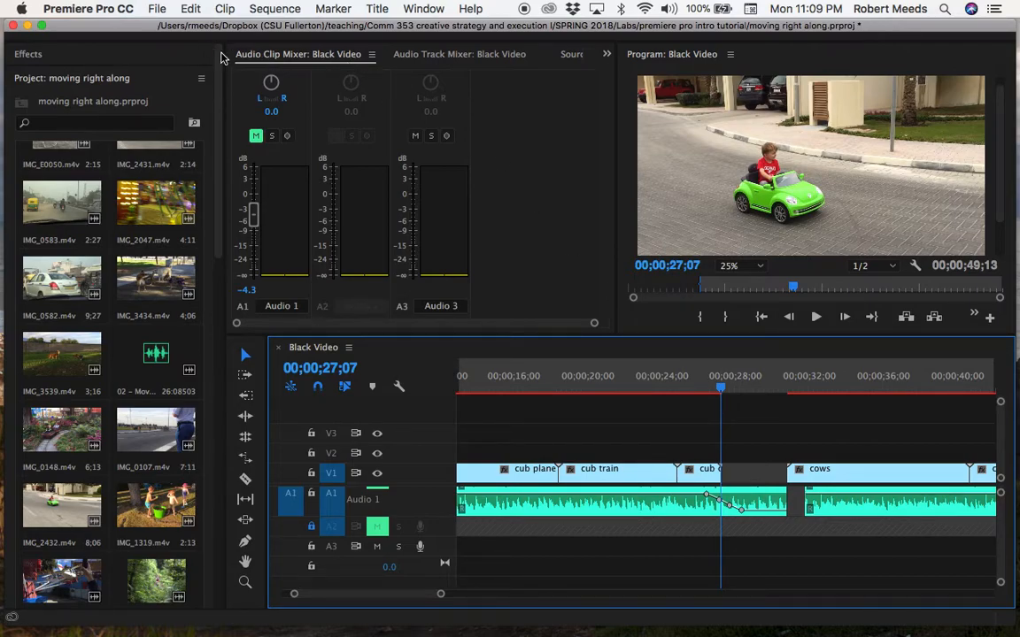
Enable muting of the input during timeline recording in the audio preferences.
left_click(113, 8)
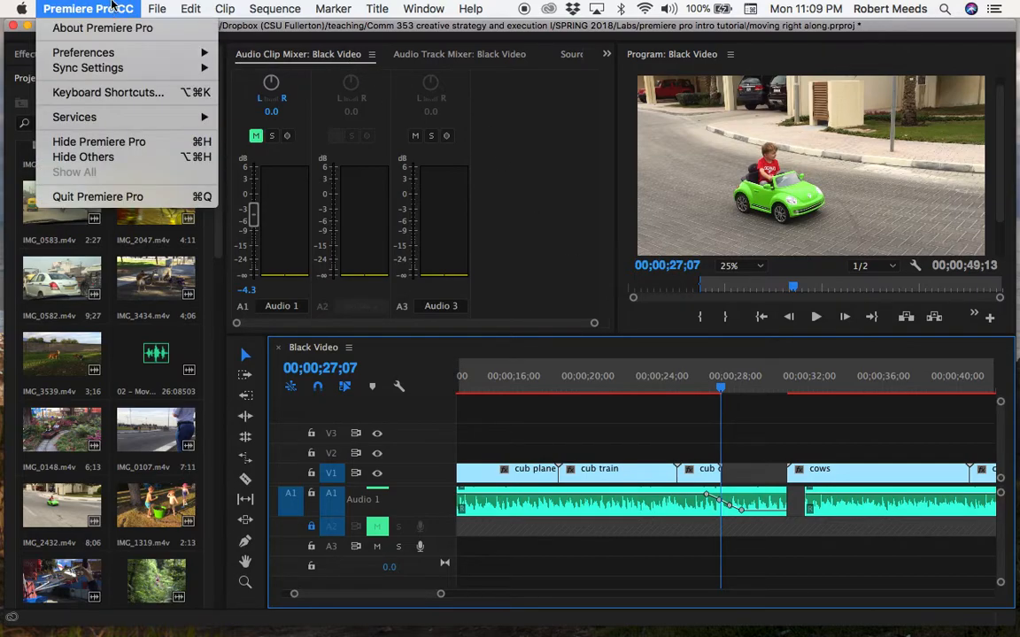
mouse_move(77, 59)
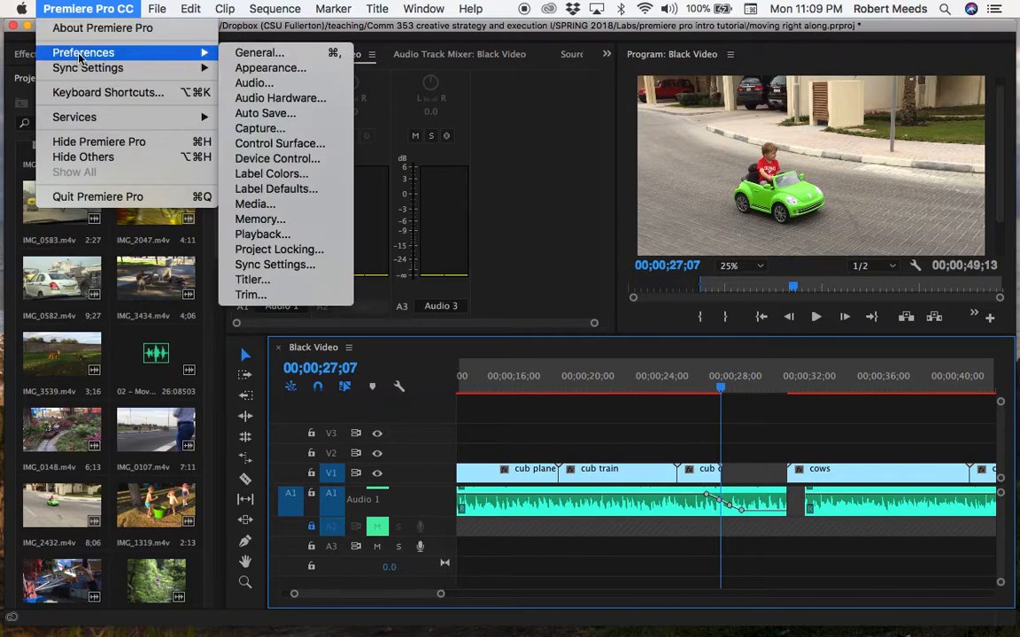
left_click(254, 83)
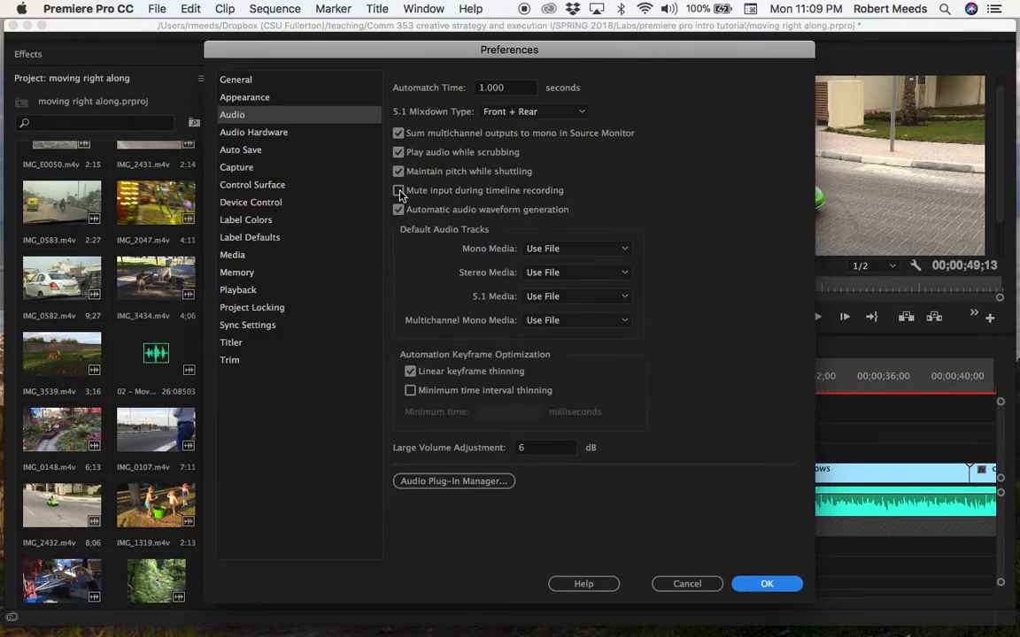
left_click(400, 191)
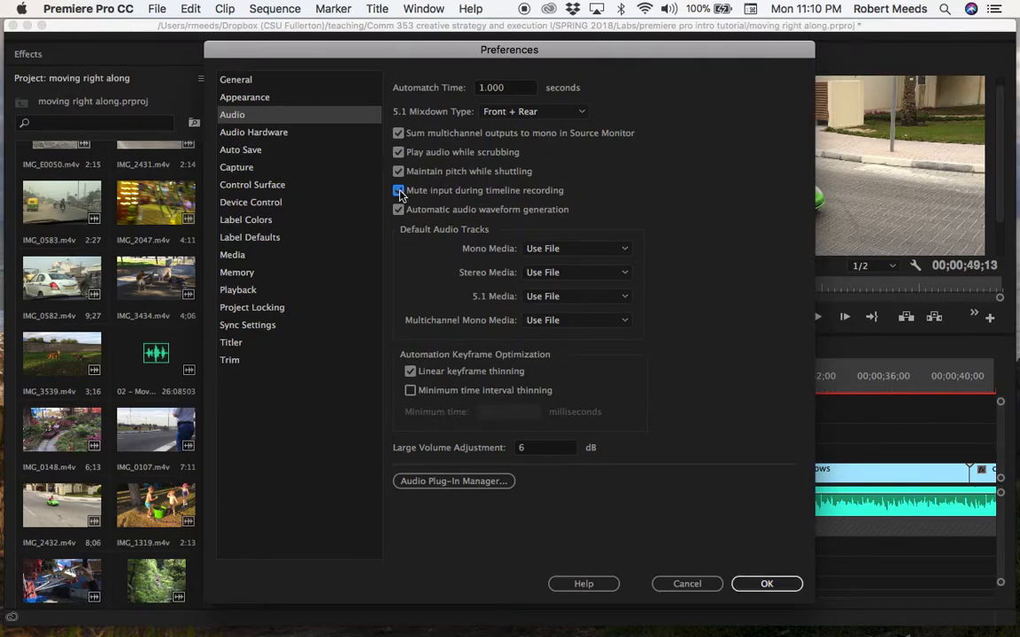
left_click(767, 585)
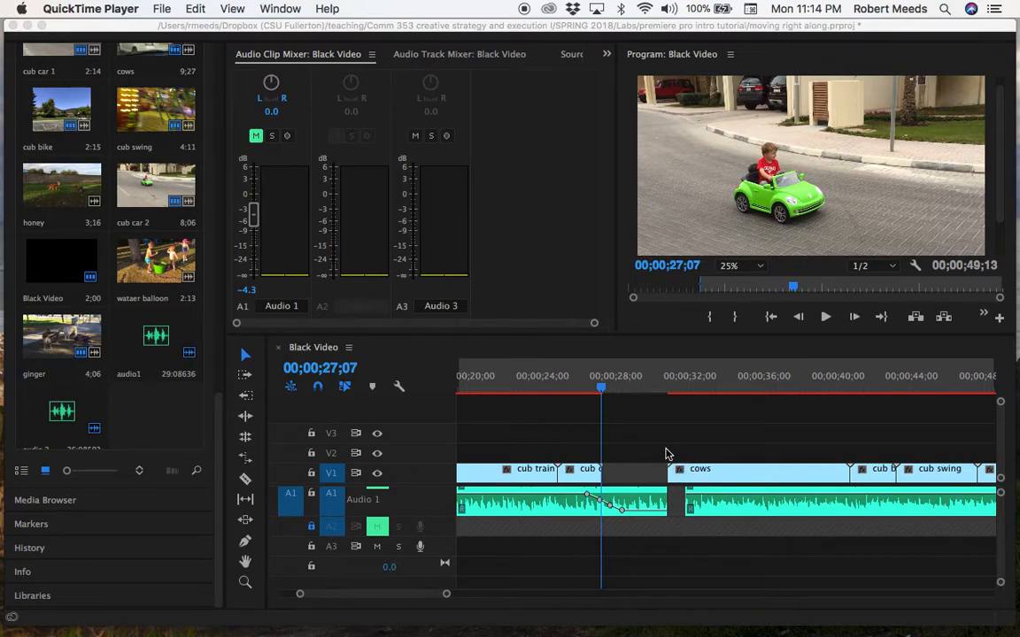
Move the sequence's In point to the playhead at 00;00;27;07.
scroll(666, 454, "up", 10)
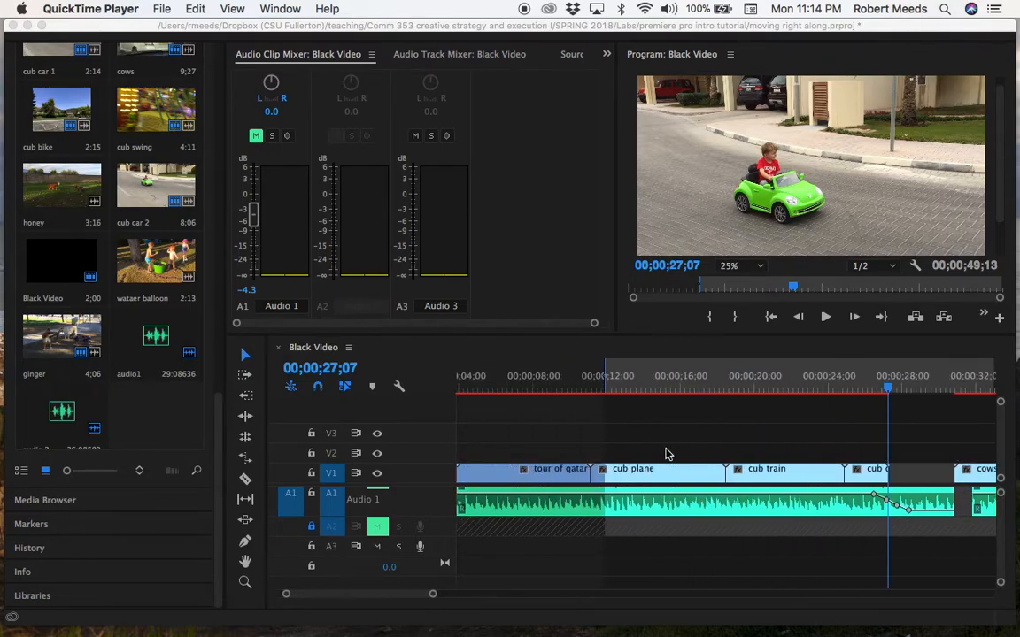
left_click(608, 379)
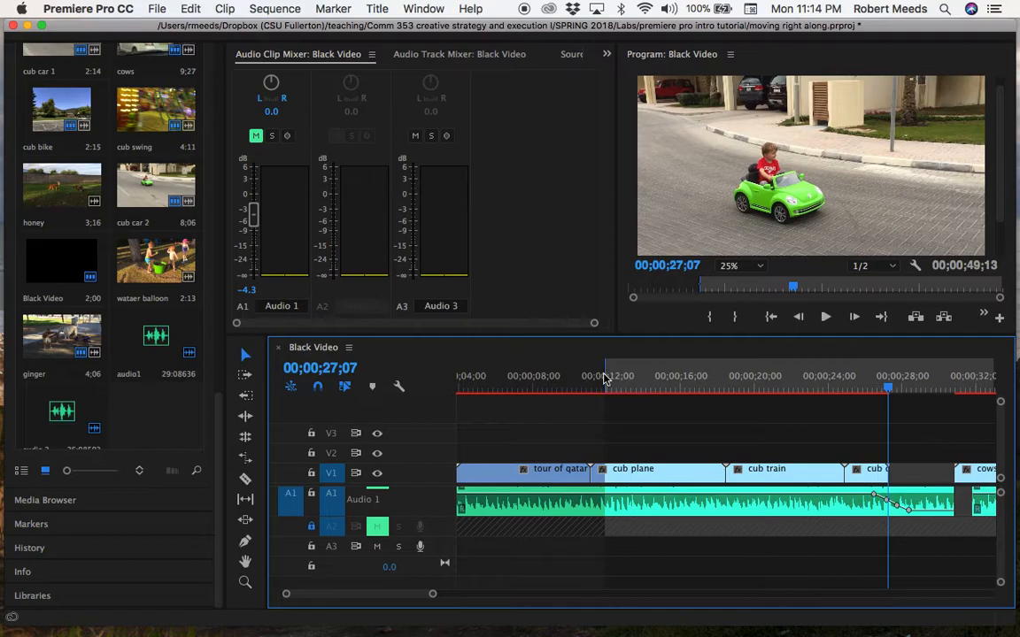
left_click_drag(606, 376, 894, 393)
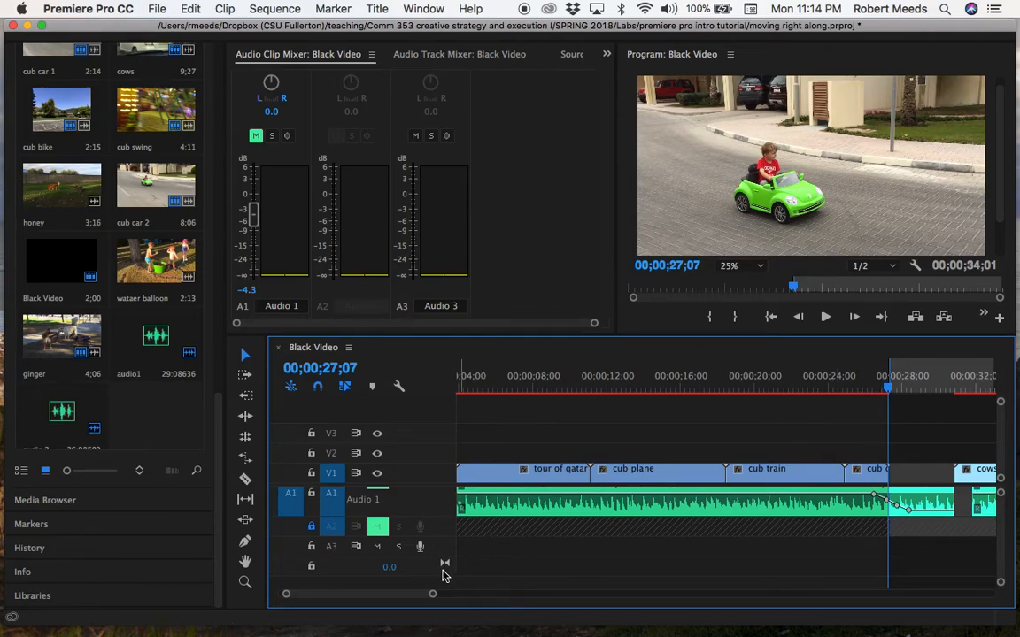
Record a voice-over on Audio 3 from the In point until about 00;00;32;07.
scroll(637, 569, "right", 3)
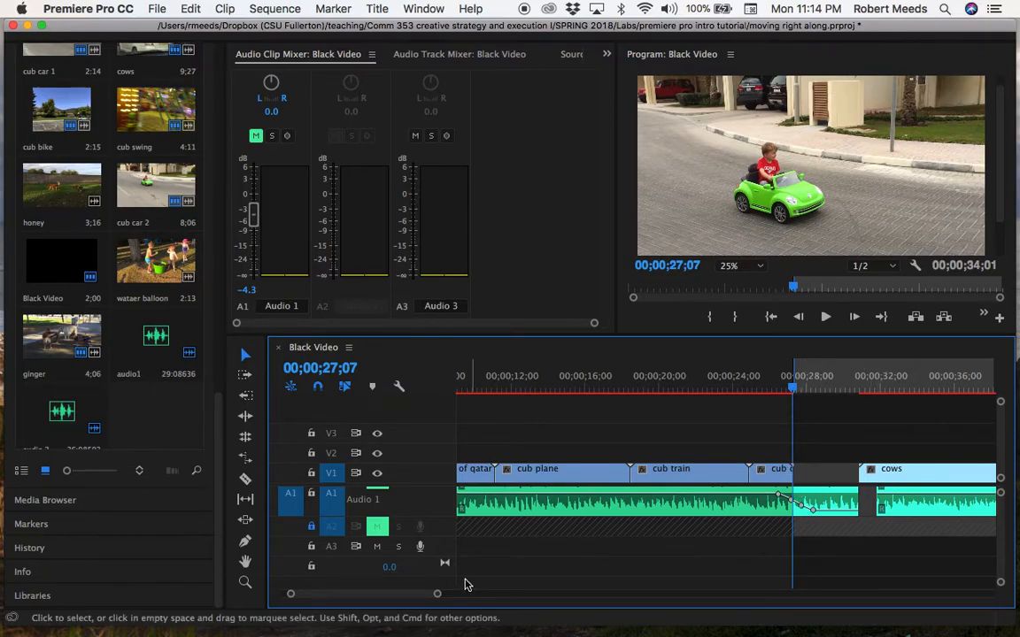
left_click(420, 548)
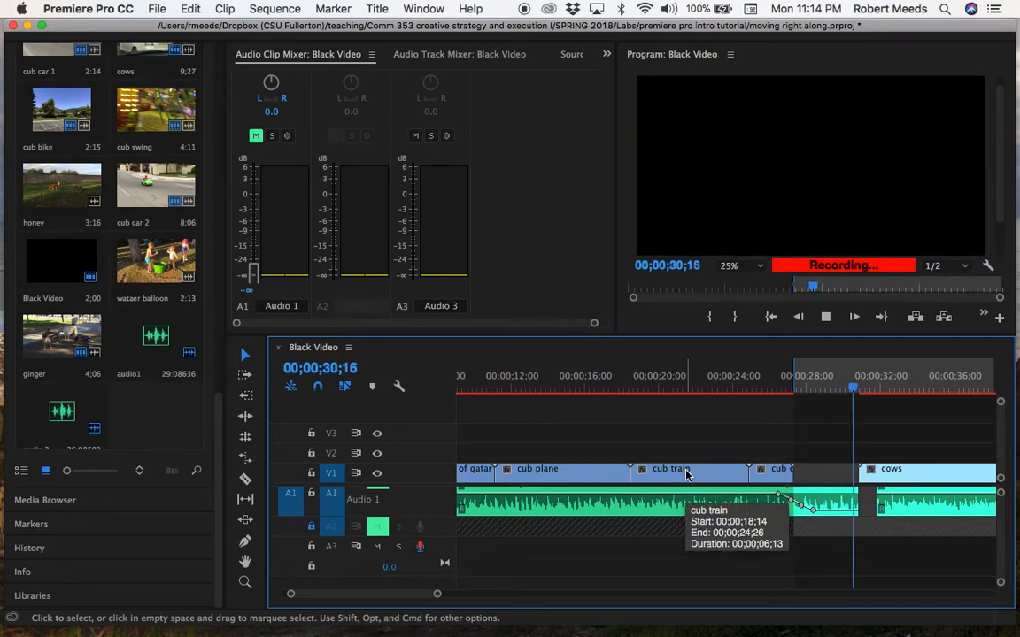
left_click(420, 549)
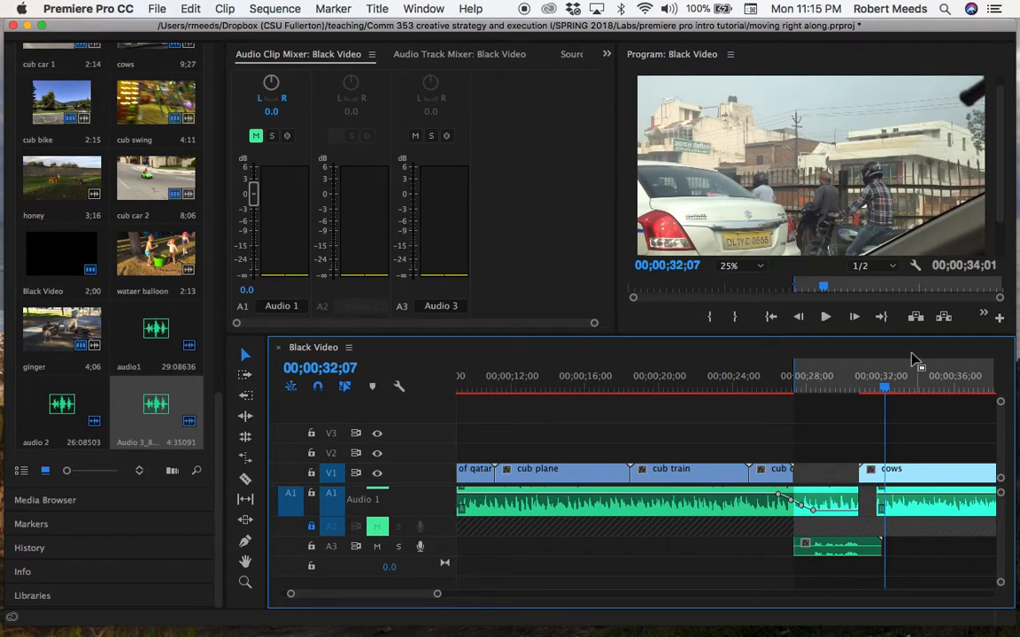
Play back the recorded voice-over from 00;00;26;12, just before it starts.
left_click_drag(887, 391, 776, 394)
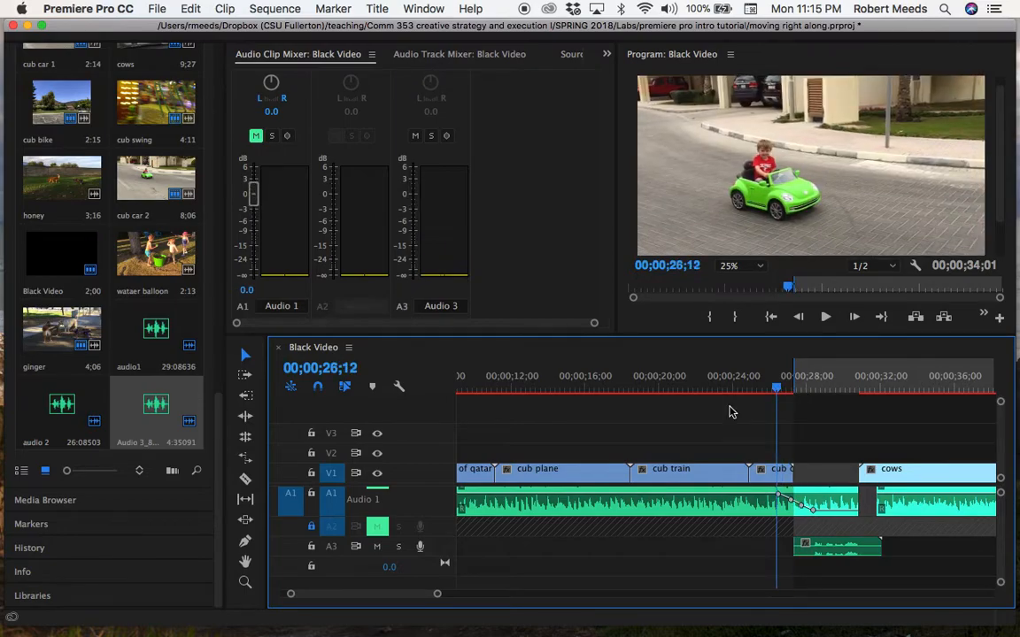
left_click(825, 319)
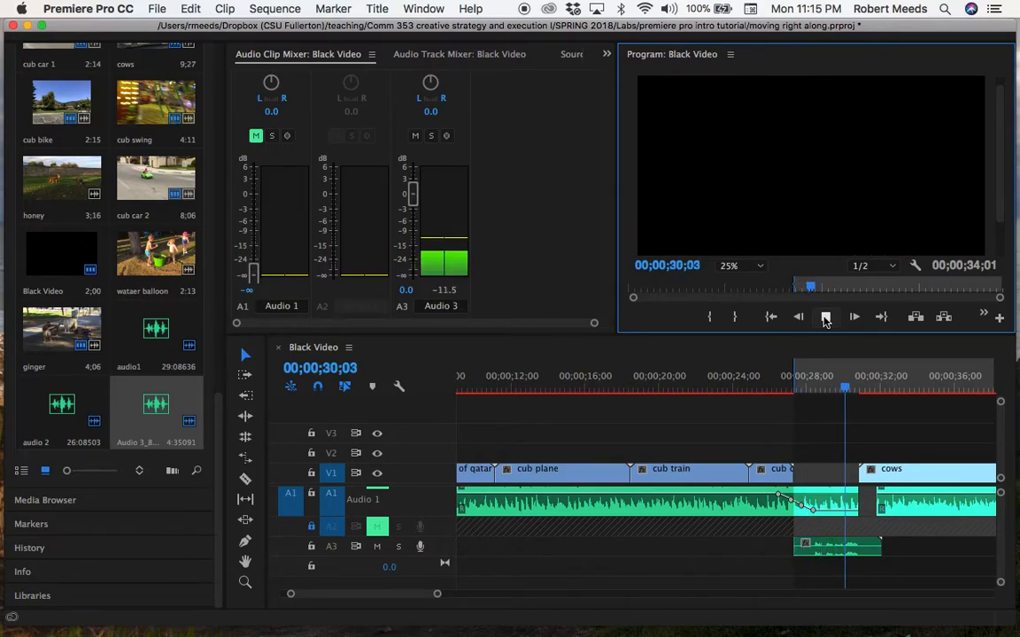
left_click(826, 318)
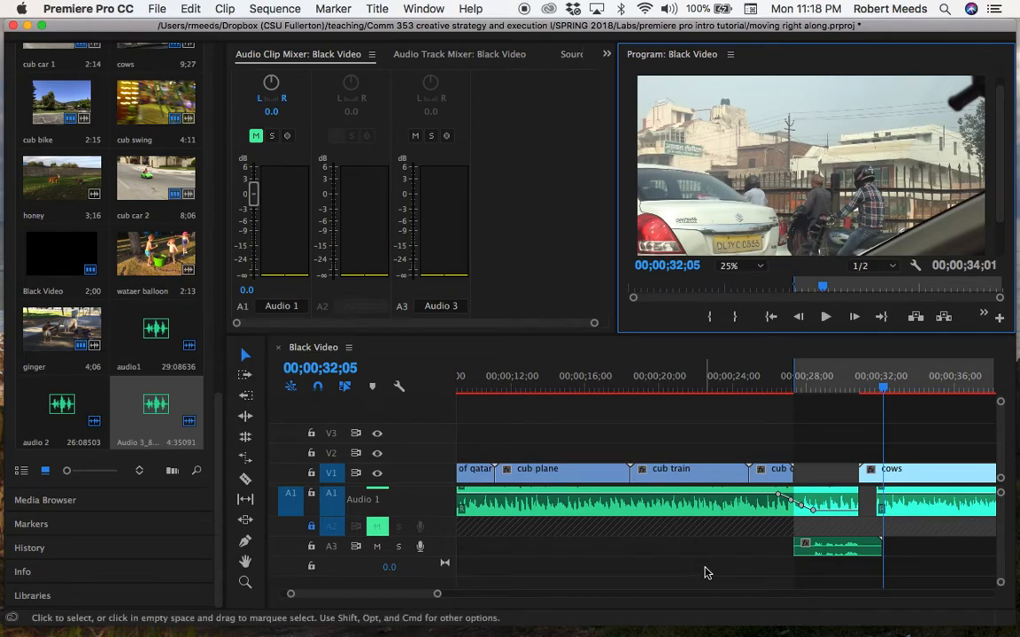
Unmute Audio 1 and play the sequence from 00;00;23;02 to check the voice-over together with the music.
left_click(255, 137)
left_click(378, 529)
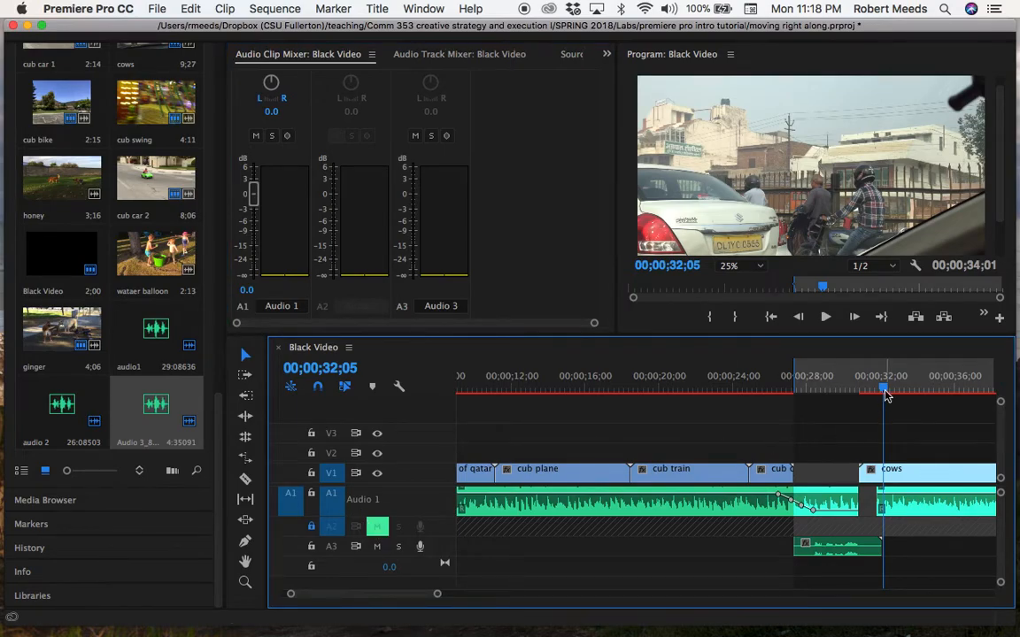
left_click_drag(886, 391, 717, 403)
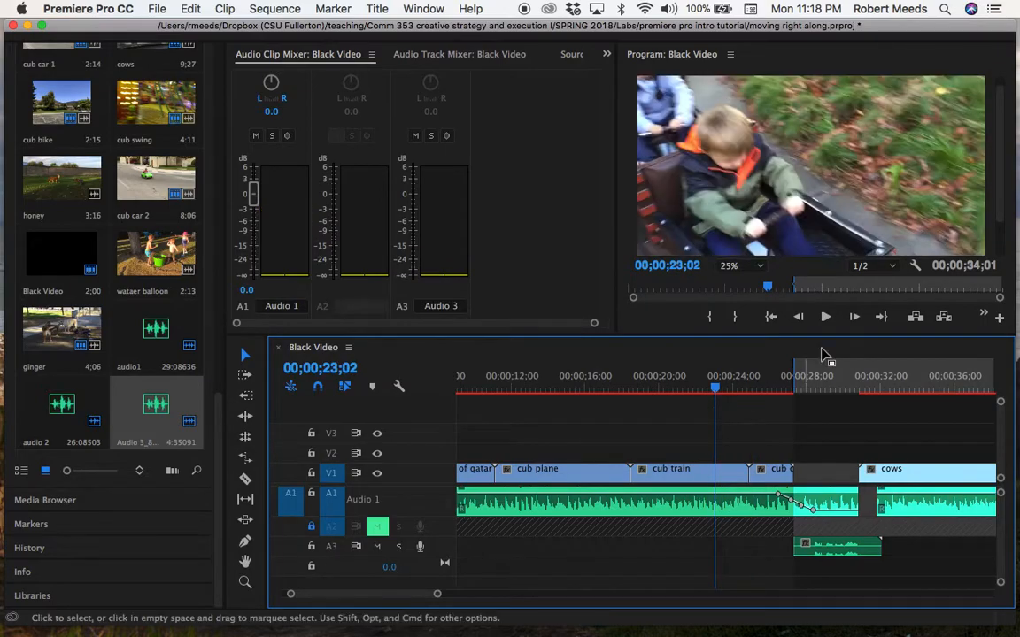
left_click(825, 316)
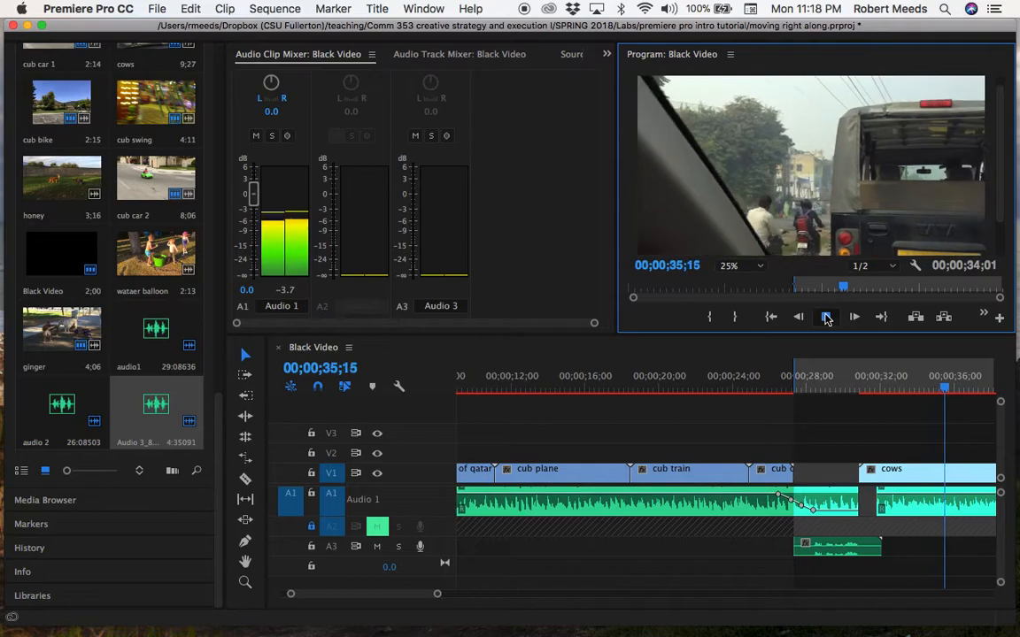
key("space")
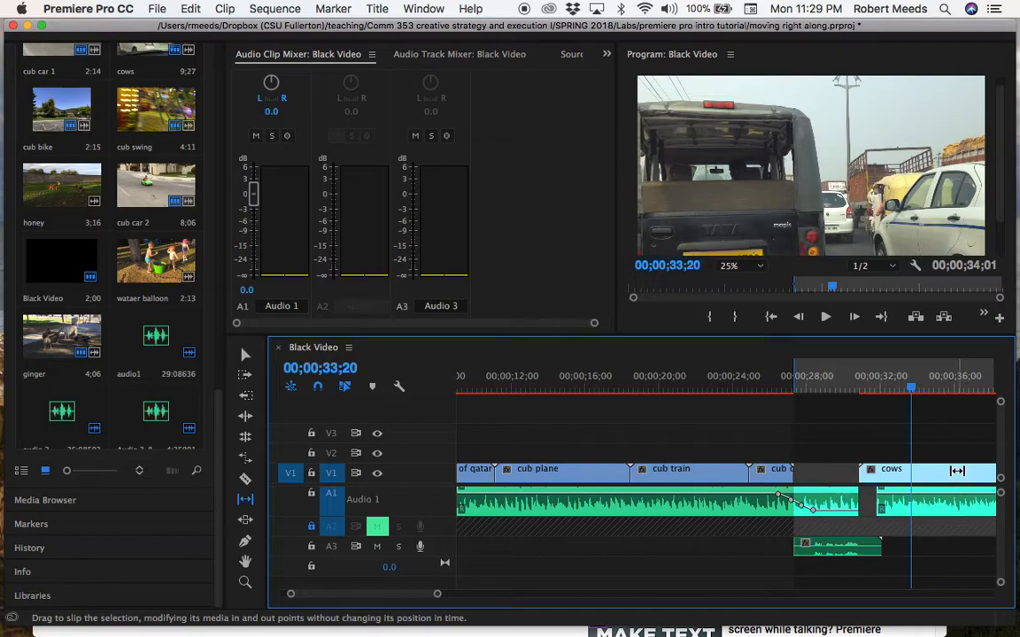
Move the playhead to 00;00;27;24 in the gap before the cows clip and create a default still title named "title 1".
left_click(957, 473)
left_click_drag(915, 391, 806, 402)
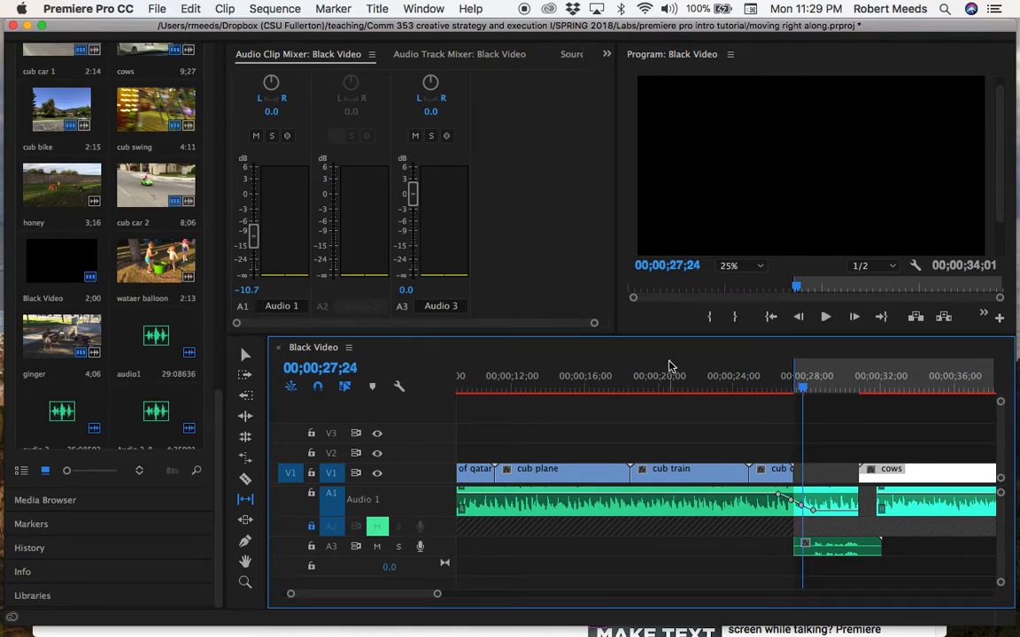
left_click(375, 9)
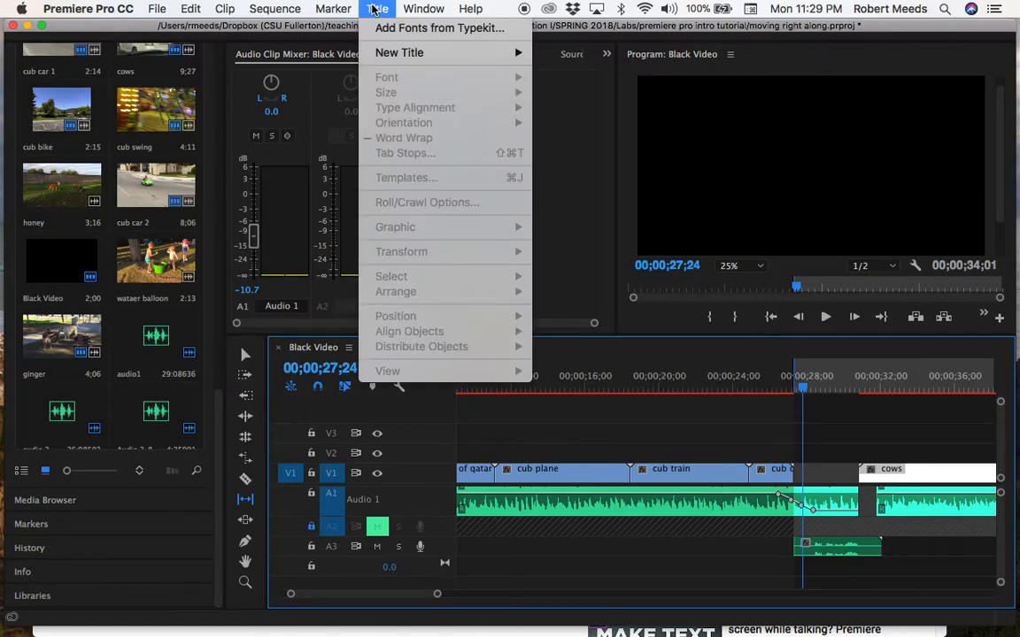
mouse_move(377, 56)
mouse_move(482, 53)
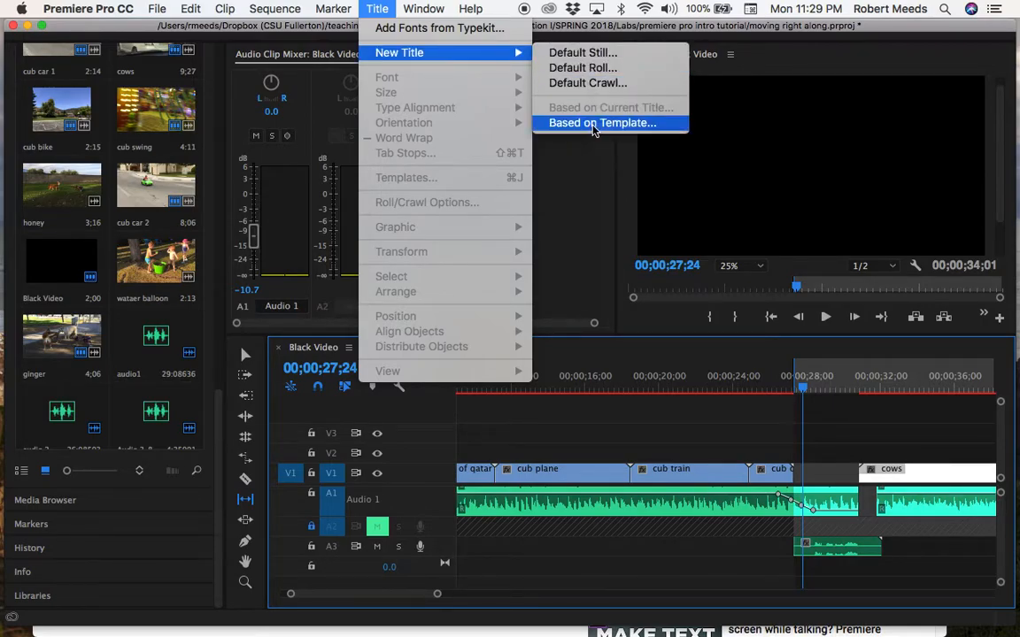
left_click(571, 55)
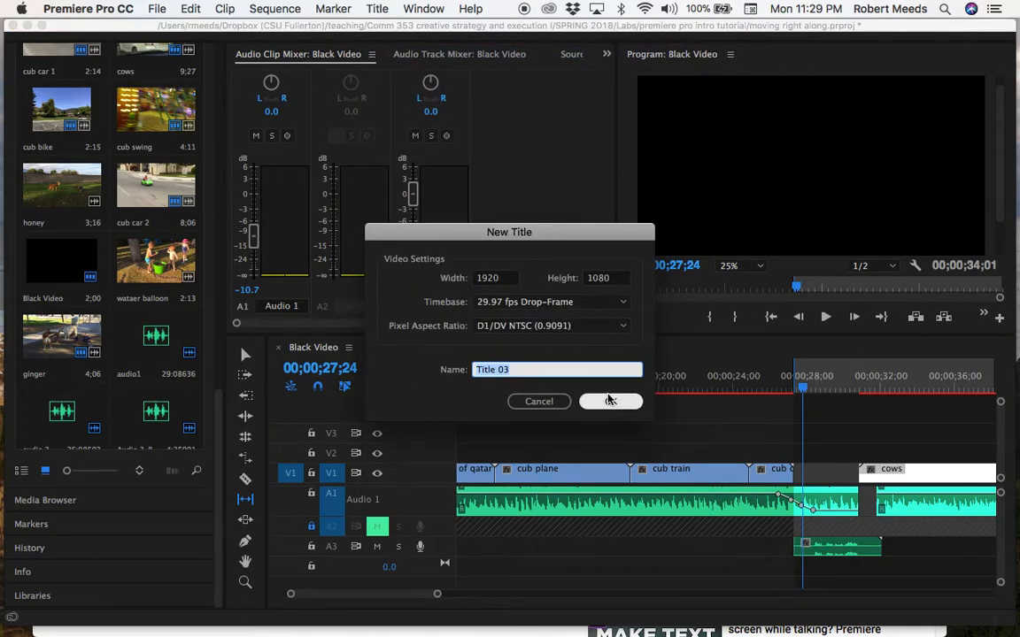
type("t")
key("Return")
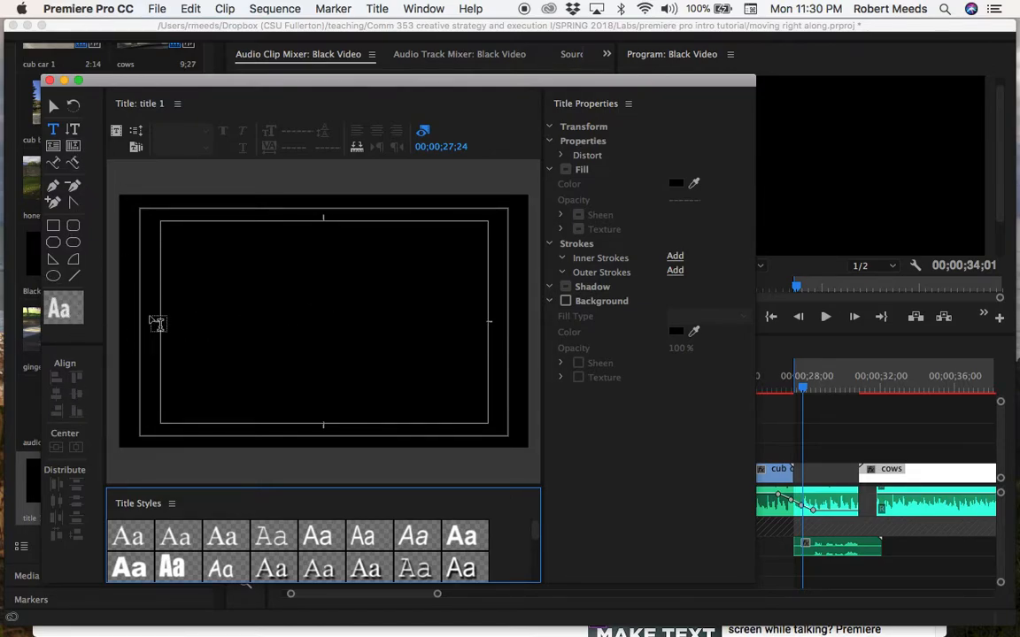
Enter "Everything's Moving." as the title text, centre it vertically and horizontally in the frame, and close the title editor.
left_click(265, 302)
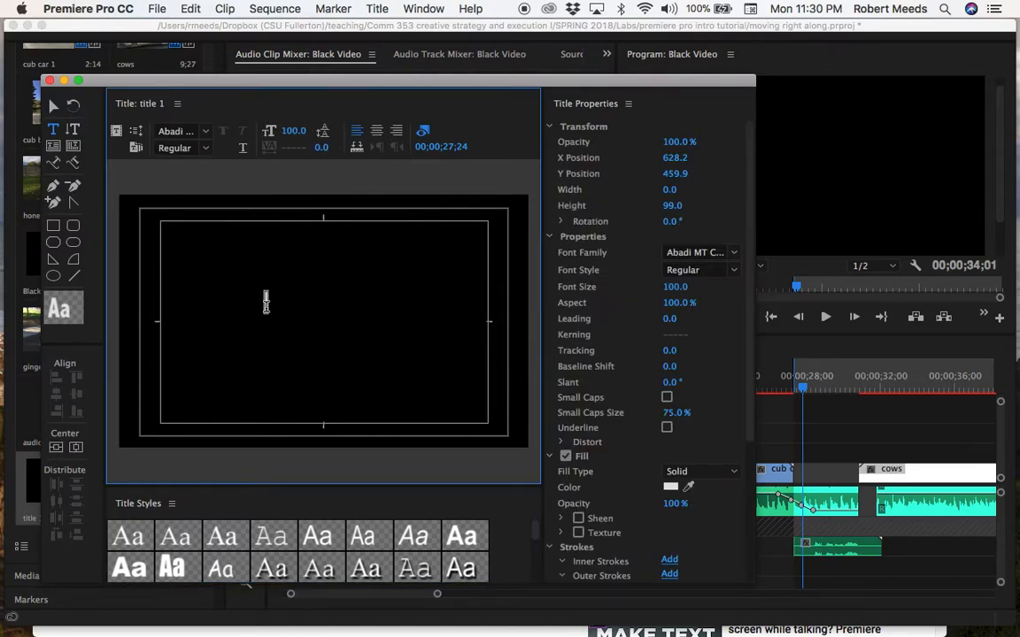
type("Ev")
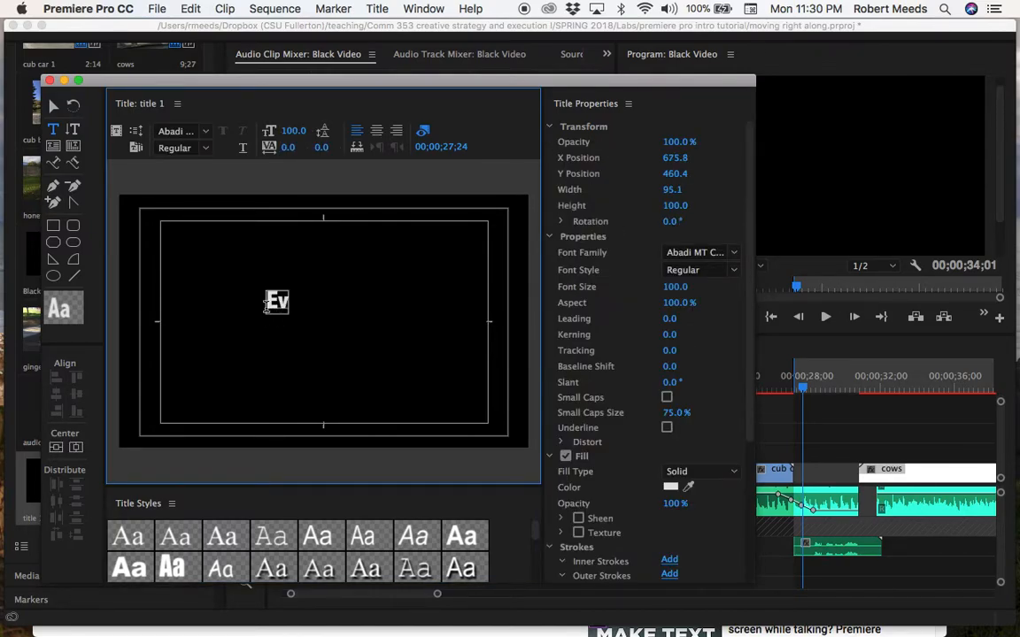
type("erything's Moving.")
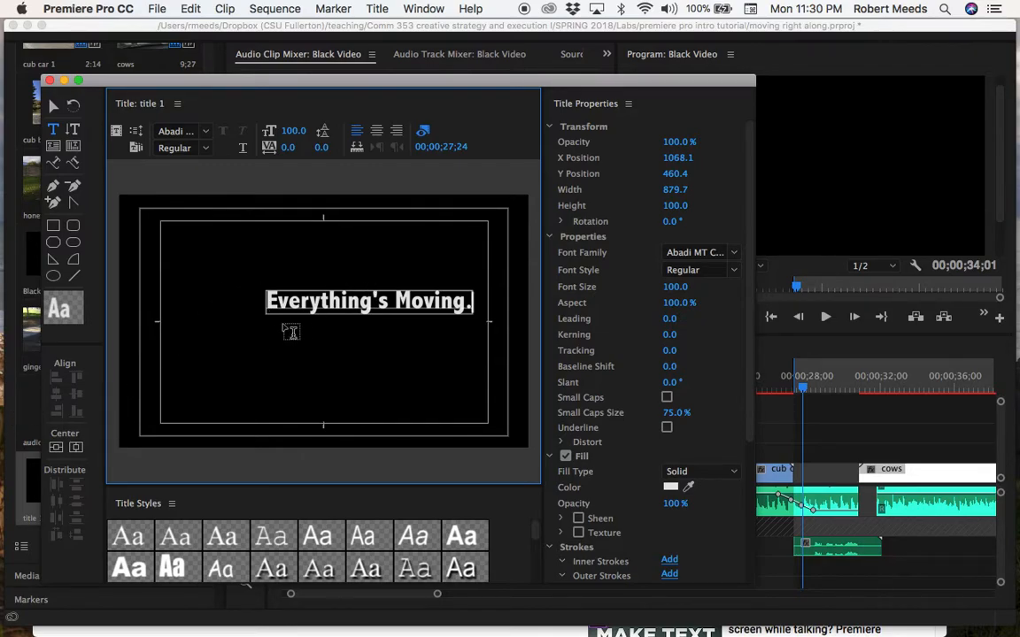
left_click(56, 449)
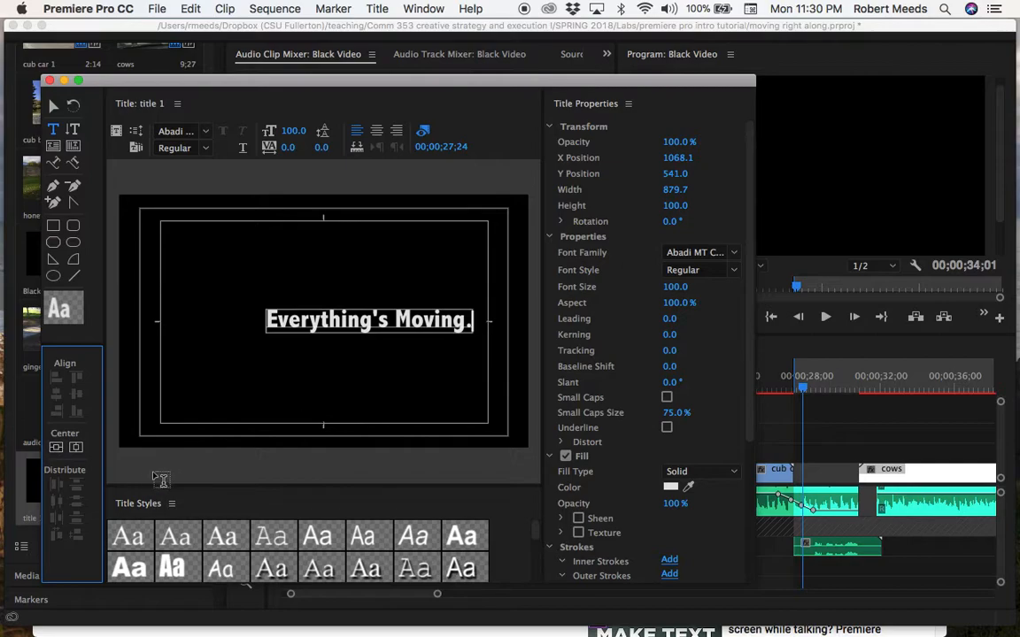
left_click(76, 448)
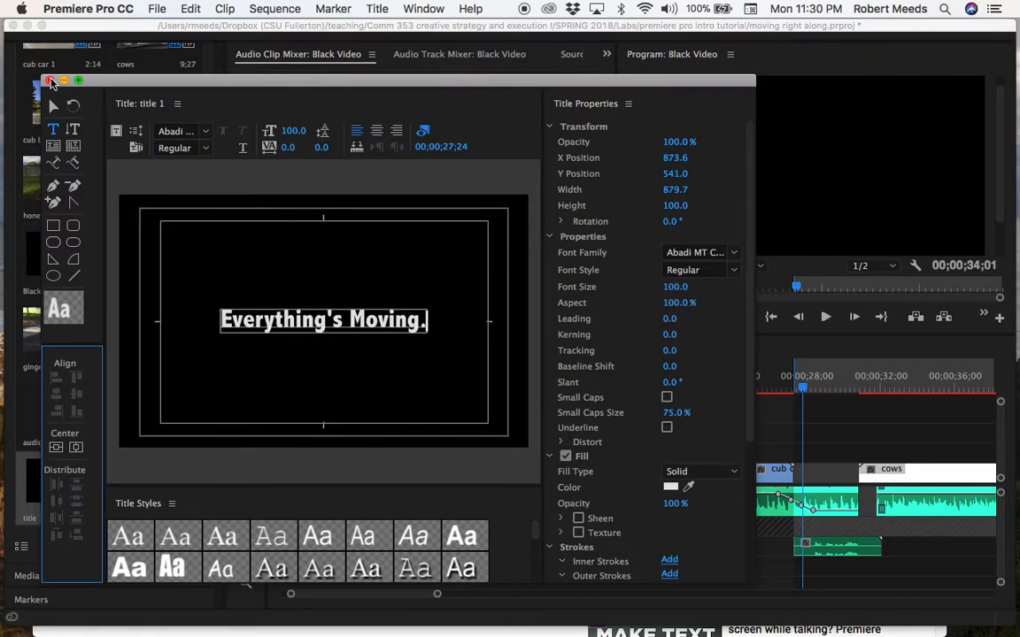
left_click(49, 82)
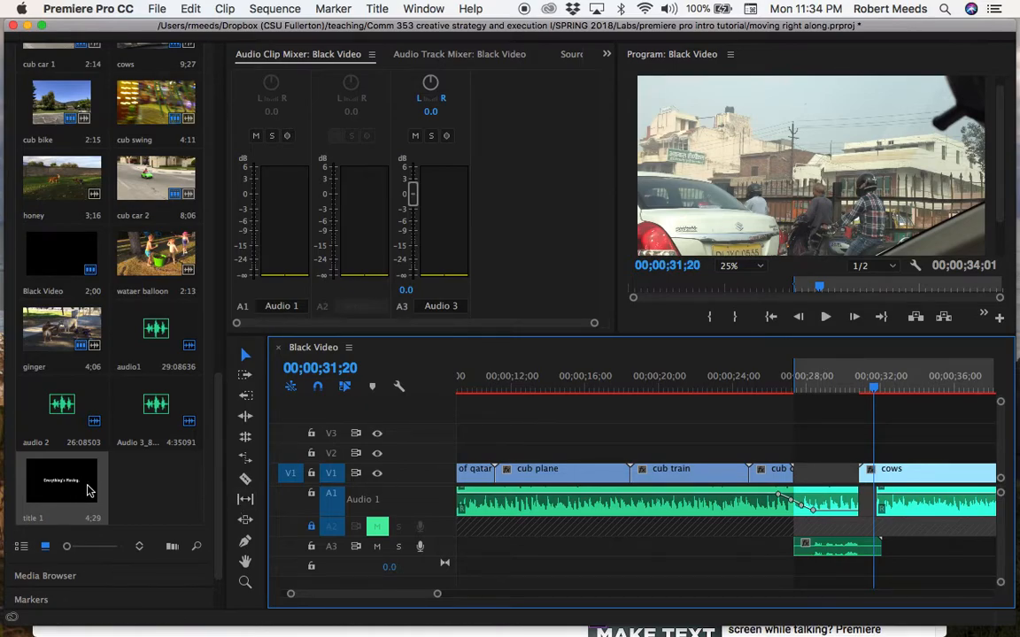
Place title 1 on V2 from about 00;00;27;24 over the gap and trim its end to the start of the cows clip.
left_click(54, 492)
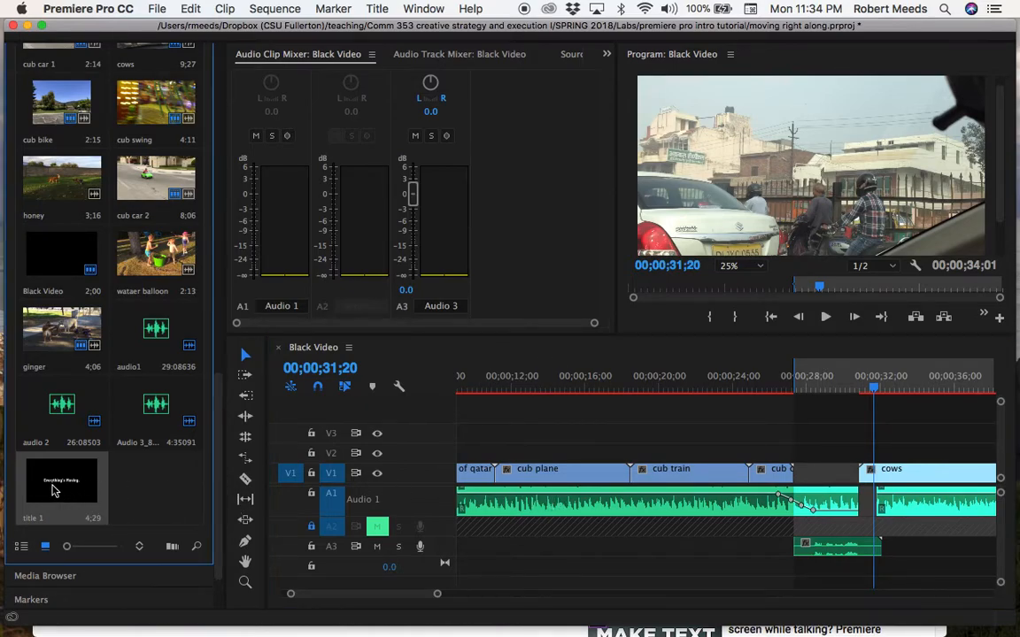
left_click_drag(140, 482, 805, 454)
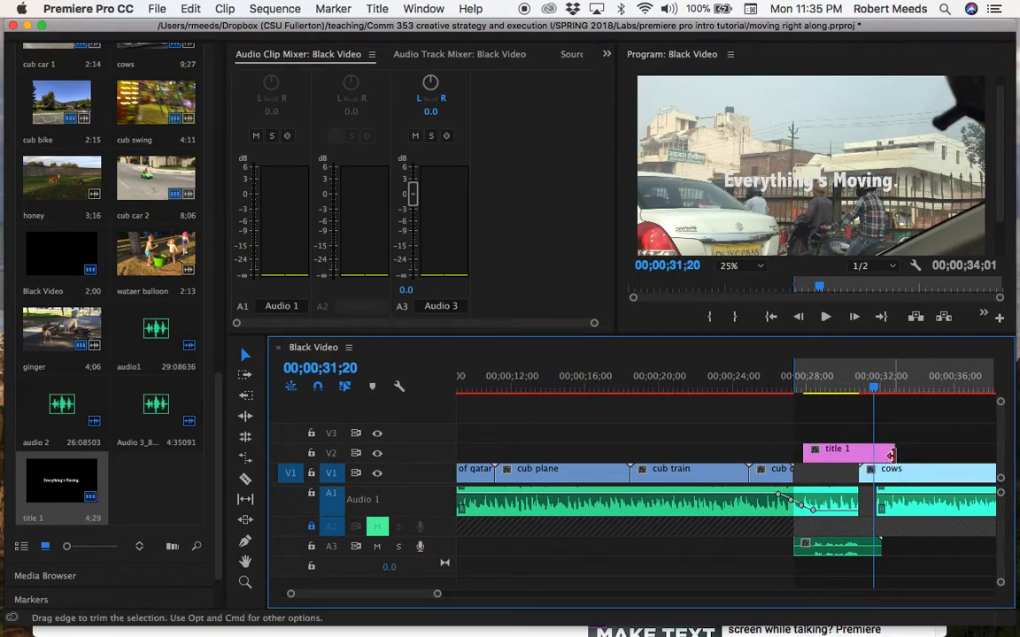
left_click_drag(888, 455, 853, 453)
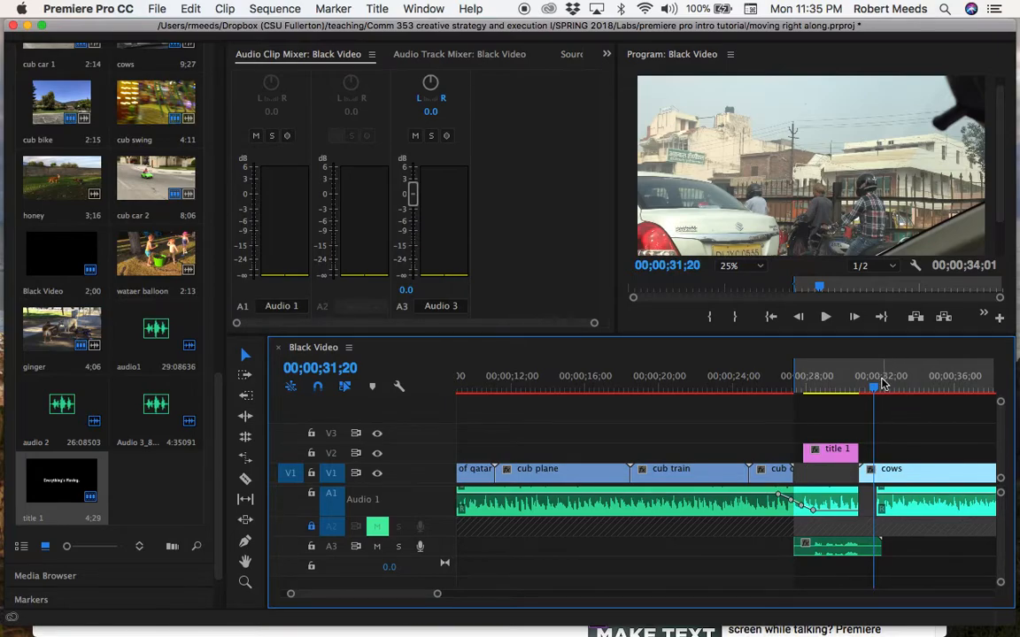
Play the sequence from 00;00;25;25 into the start of the cows clip to check the title's timing against the voice-over.
left_click_drag(875, 392, 767, 404)
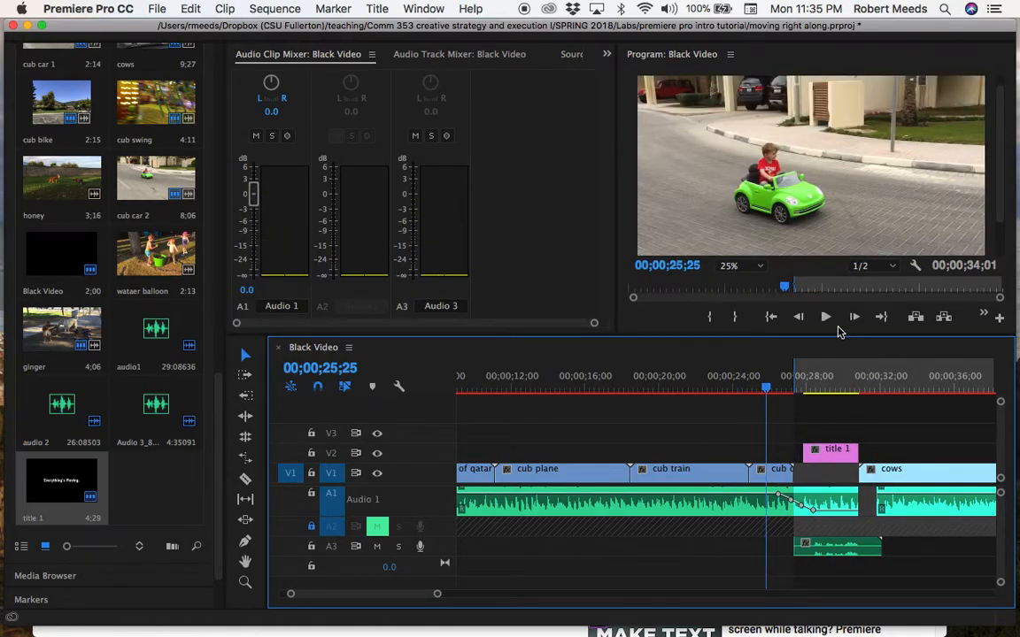
left_click(825, 317)
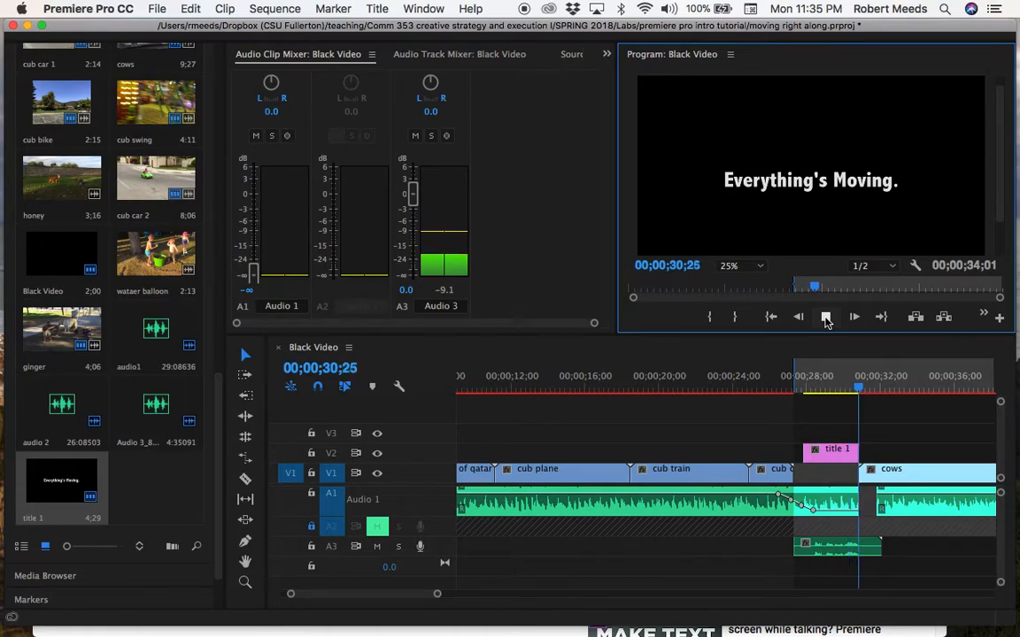
left_click(825, 317)
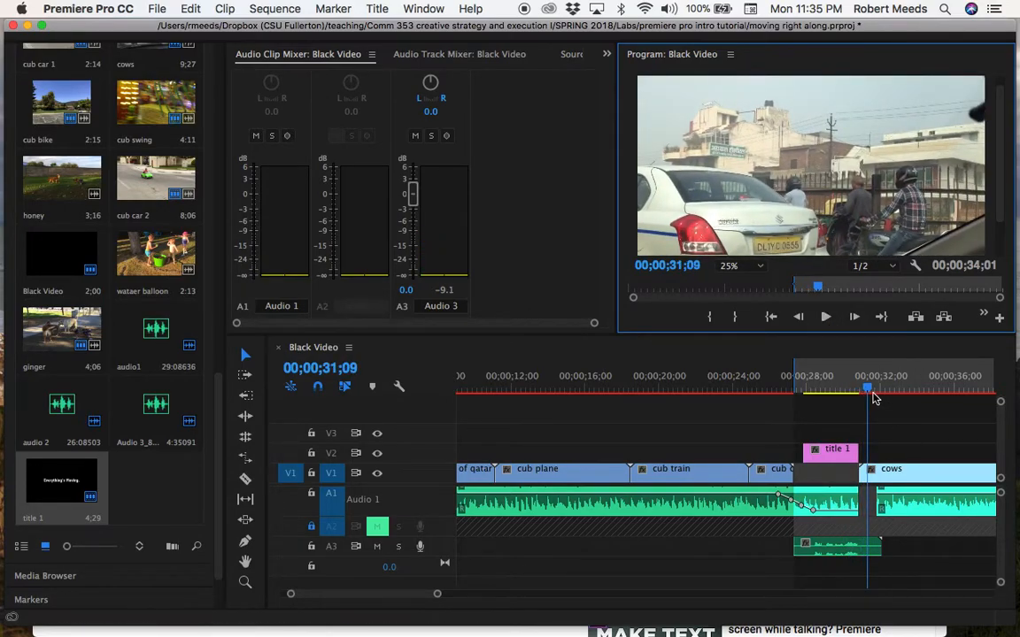
Trim the start of title 1 on V2 to 00;00;29;01 and play back from 00;00;26;17 to check the timing.
left_click_drag(868, 391, 824, 391)
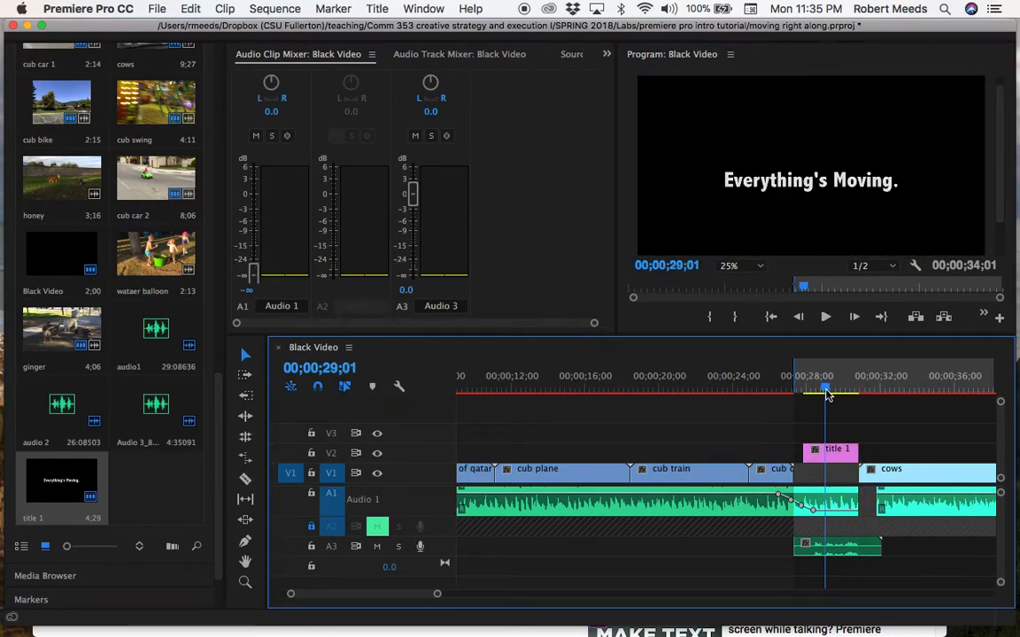
left_click_drag(807, 455, 825, 454)
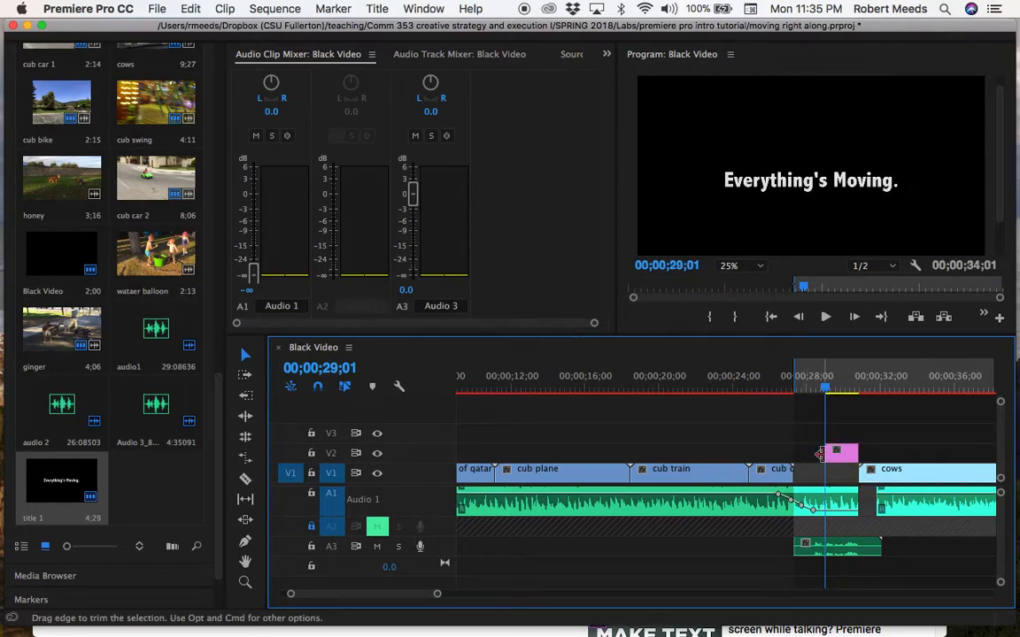
left_click_drag(828, 393, 780, 389)
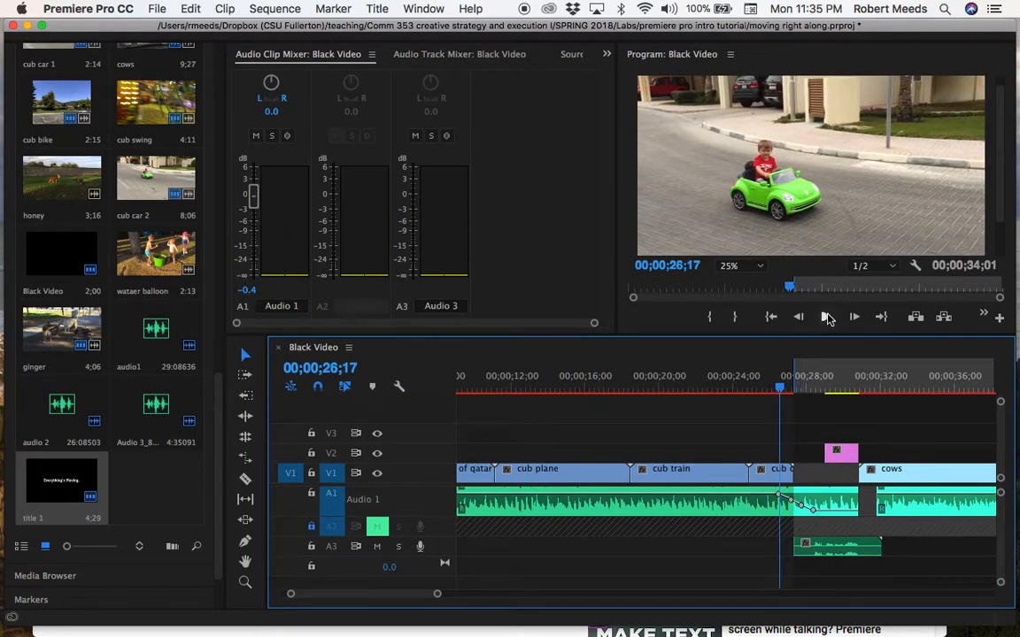
left_click(826, 317)
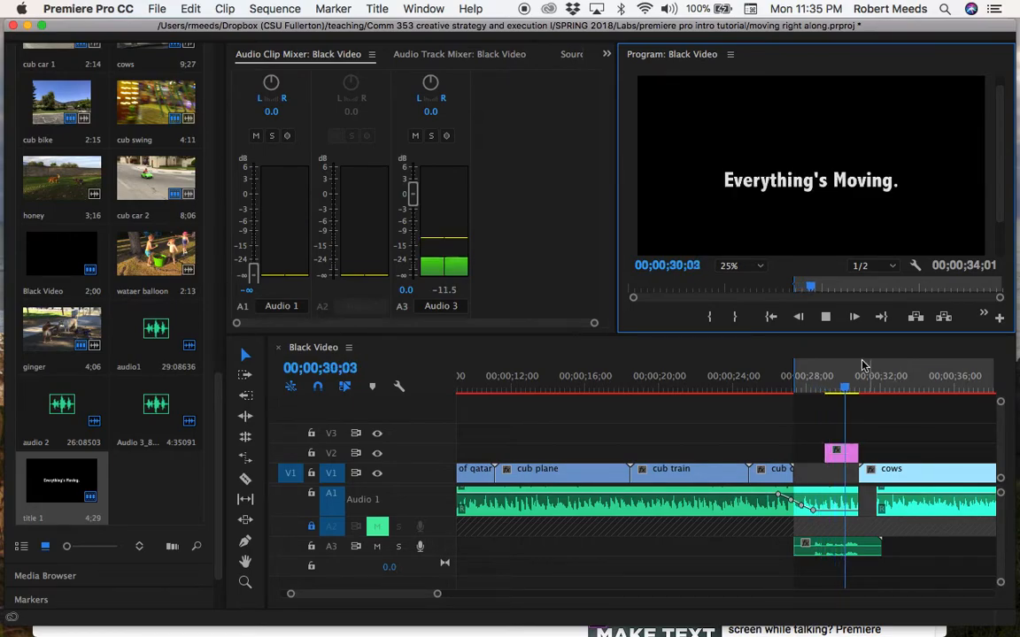
left_click(826, 317)
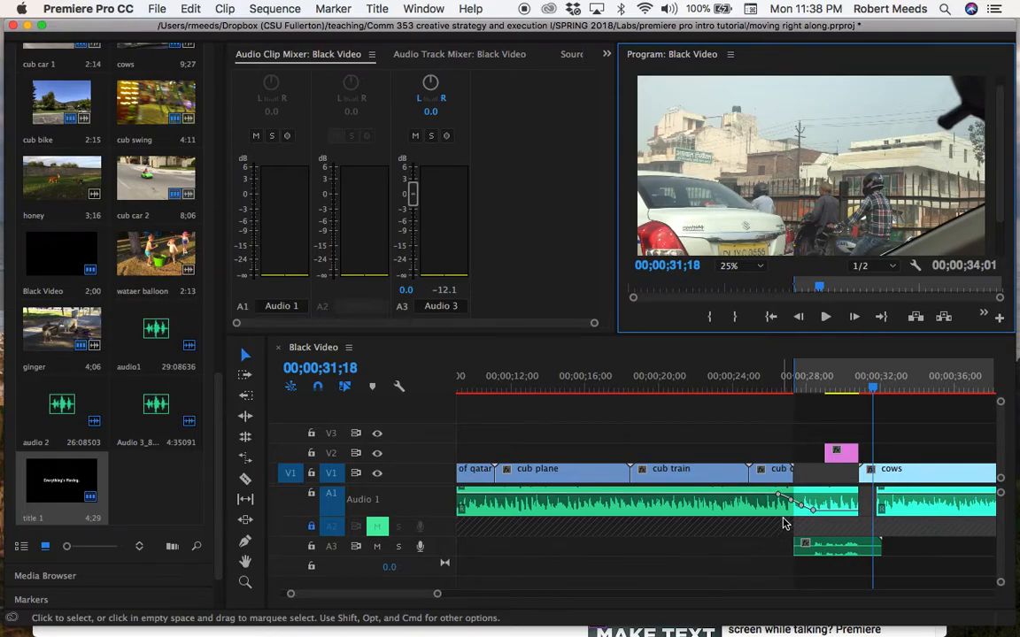
Place tusky1.png on V2 at 00;00;59;18, above the Black Video clip that follows cub car 2.
left_click_drag(843, 375, 912, 407)
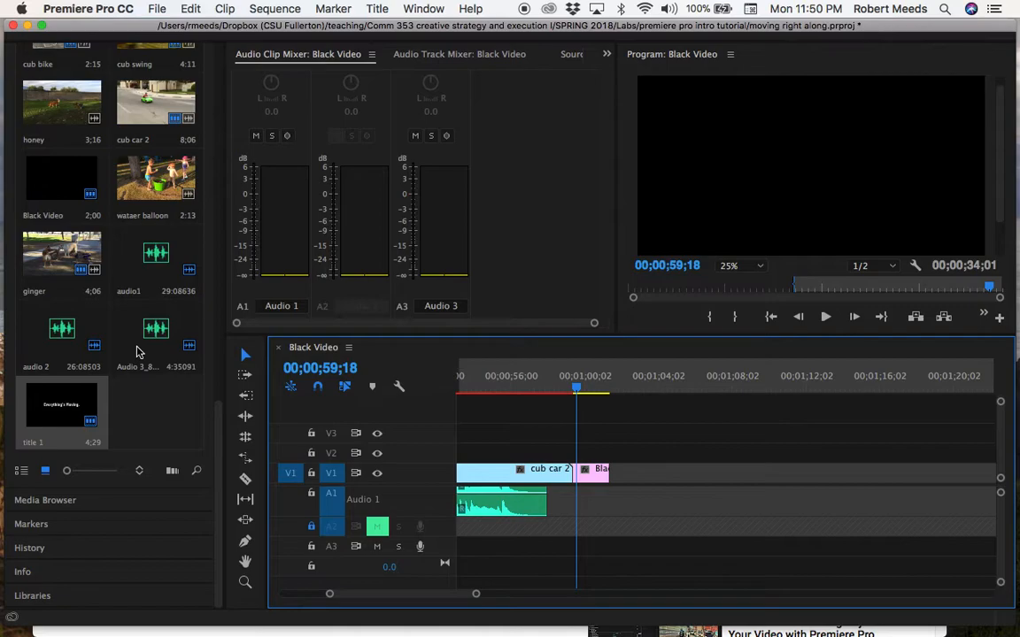
scroll(149, 293, "up", 5)
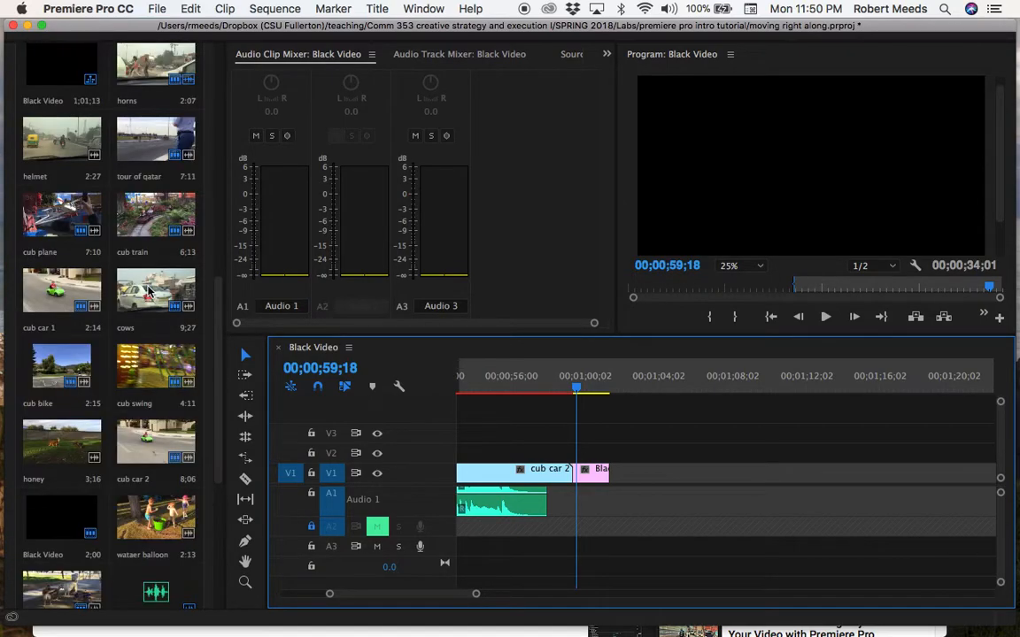
scroll(148, 292, "up", 10)
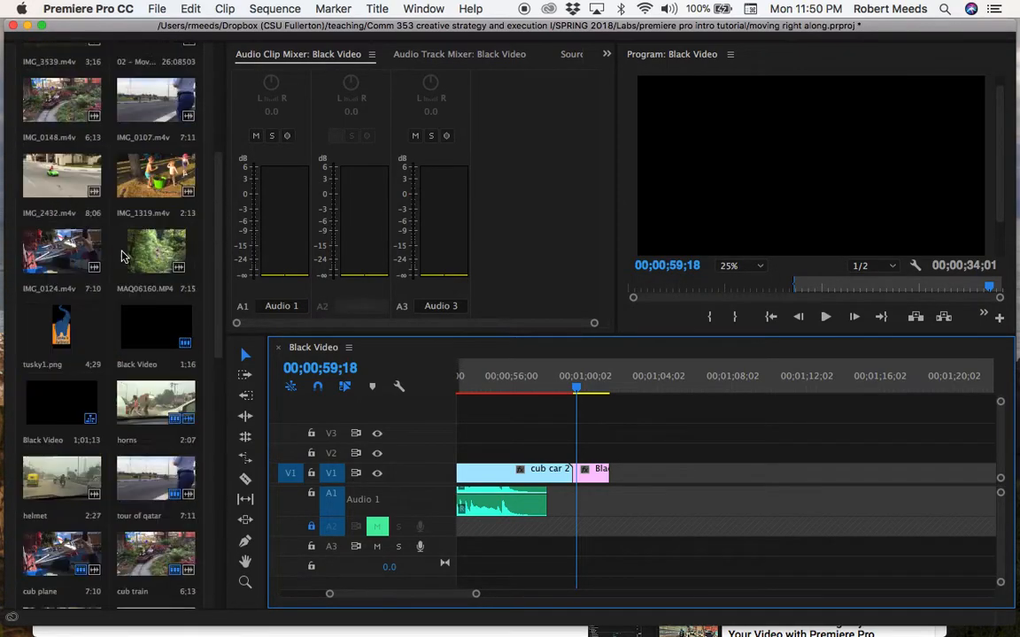
scroll(113, 443, "down", 4)
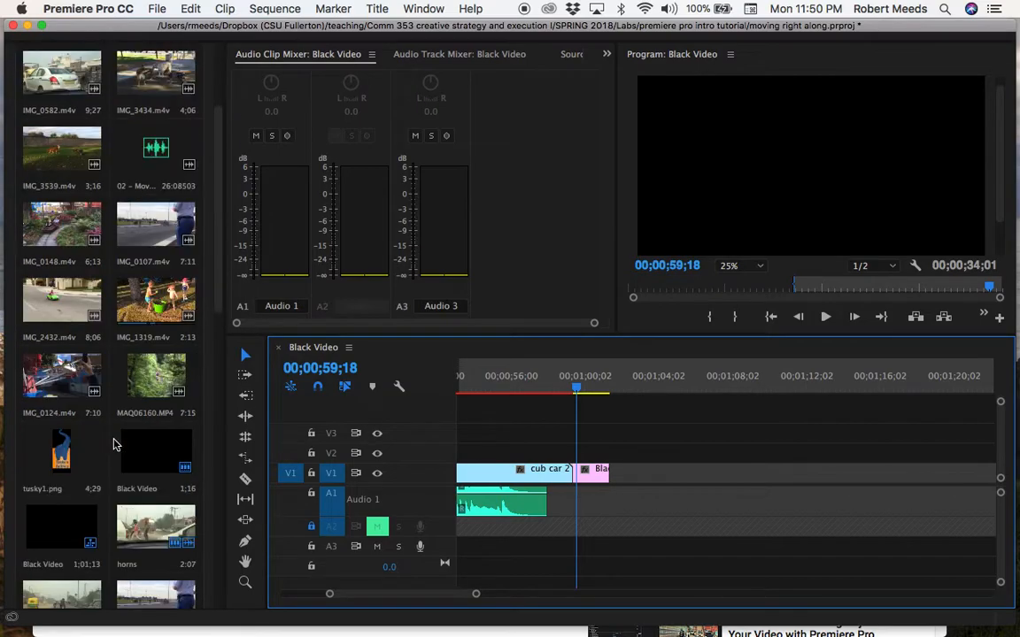
left_click(62, 456)
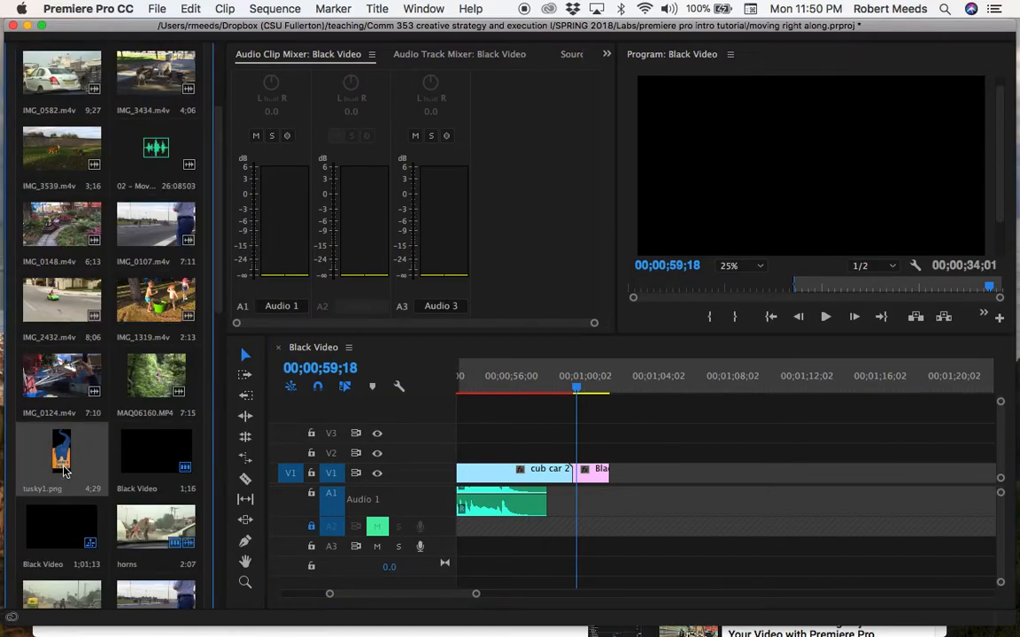
left_click_drag(232, 420, 582, 456)
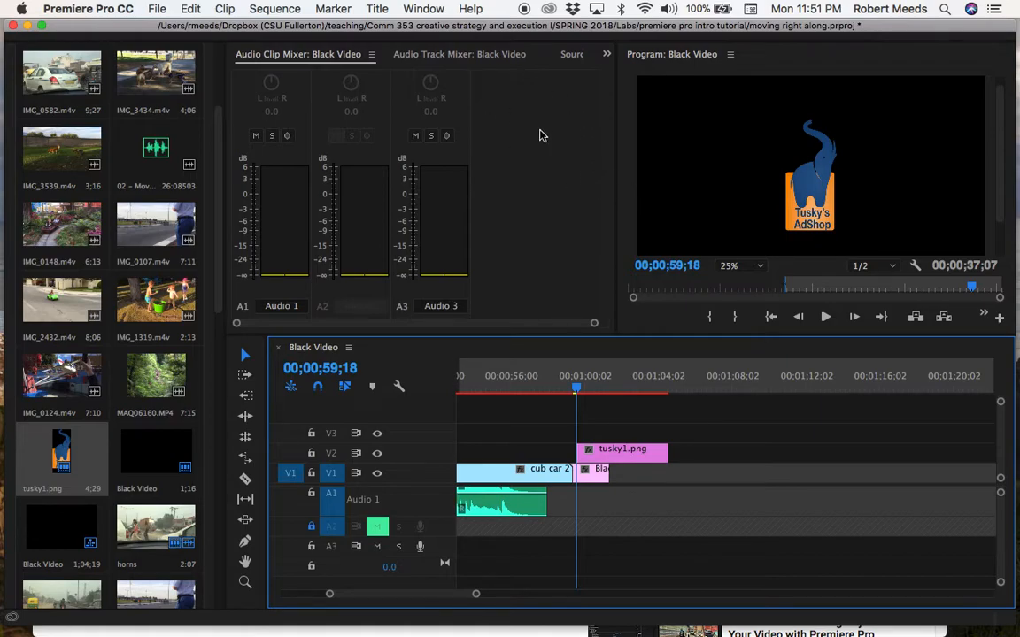
Bring up the list of available workspace panels.
left_click(426, 10)
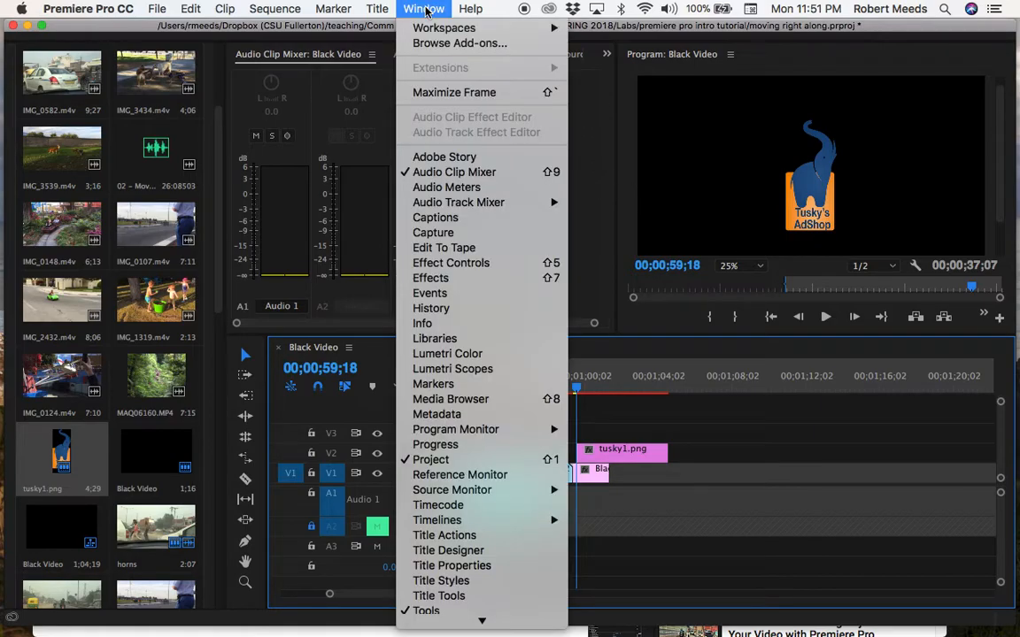